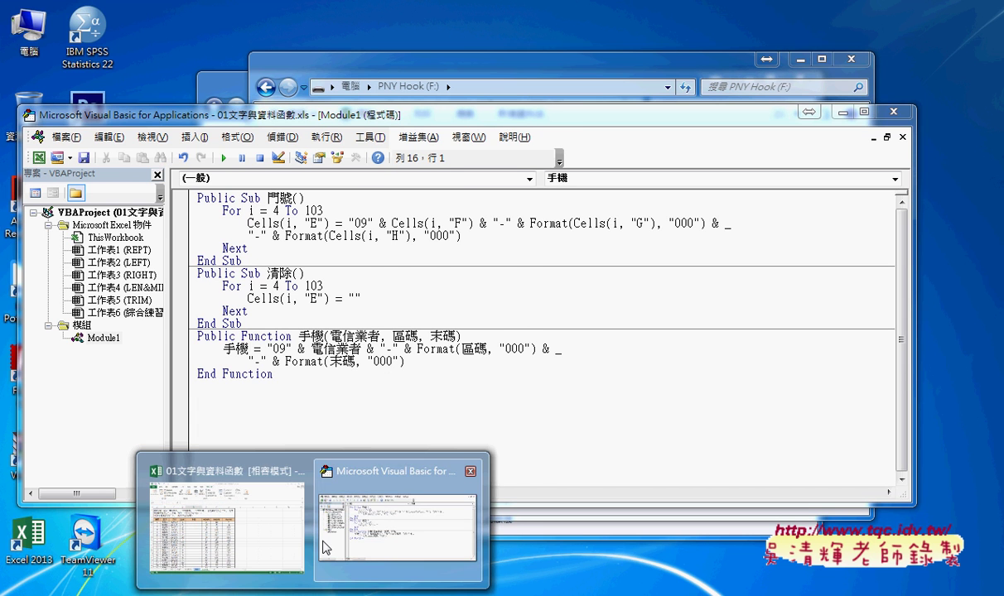
Return to the Excel workbook and list the user-defined functions from E4 to find 手機.
left_click(236, 522)
left_click(179, 131)
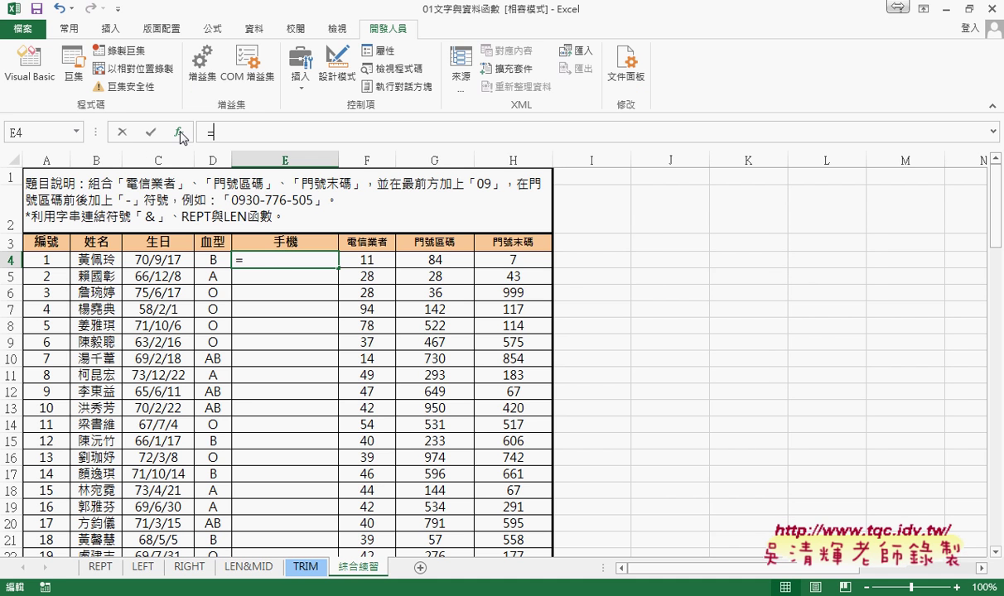
left_click(742, 221)
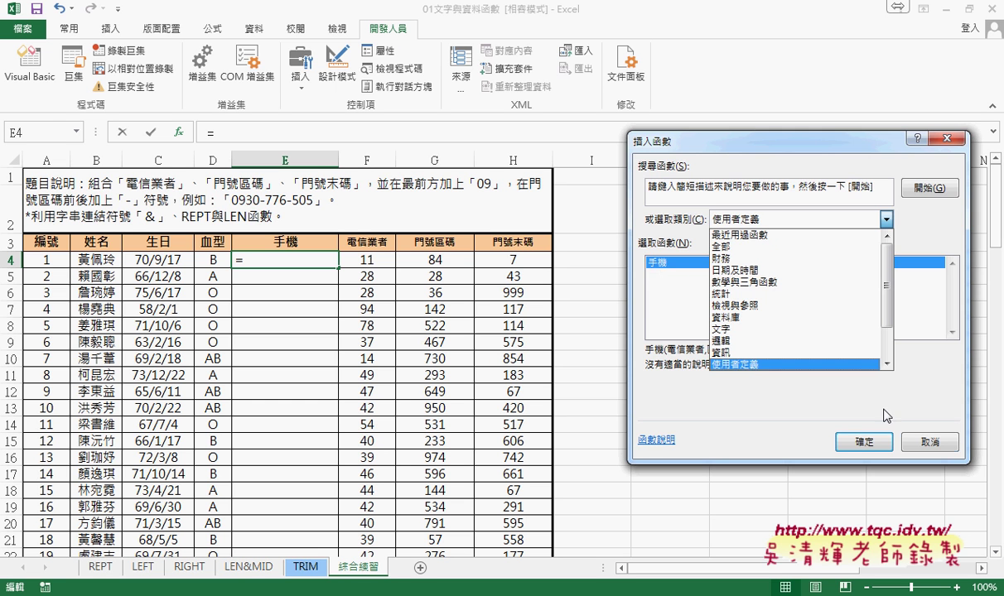
Cancel the function lookup without inserting anything and select F4:H4.
left_click(926, 442)
left_click(926, 442)
left_click_drag(367, 259, 514, 267)
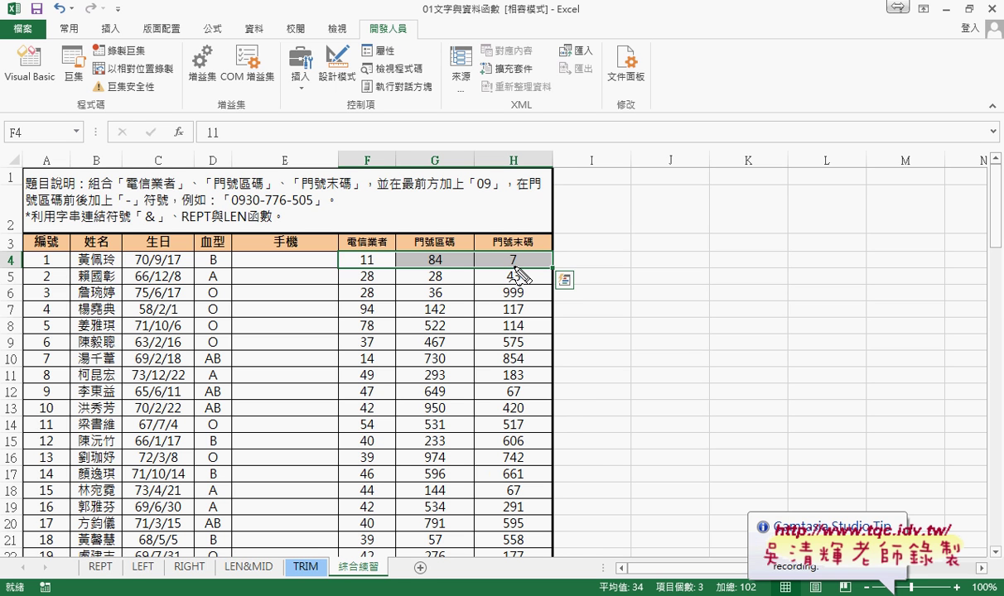
mouse_move(336, 251)
left_mouse_down()
mouse_move(334, 273)
mouse_move(701, 250)
left_mouse_up()
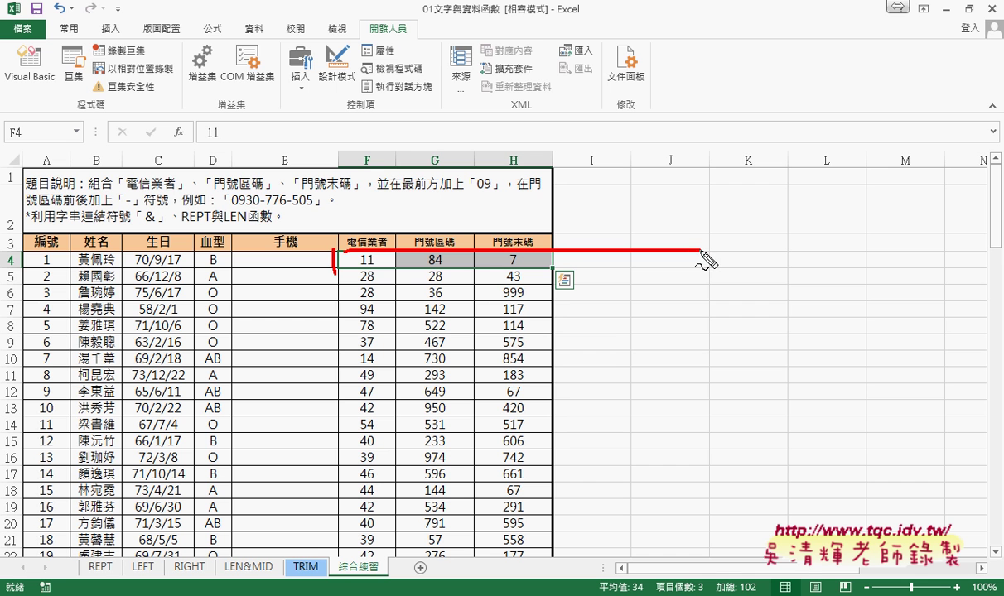
mouse_move(627, 246)
left_mouse_down()
mouse_move(563, 244)
mouse_move(551, 269)
left_mouse_up()
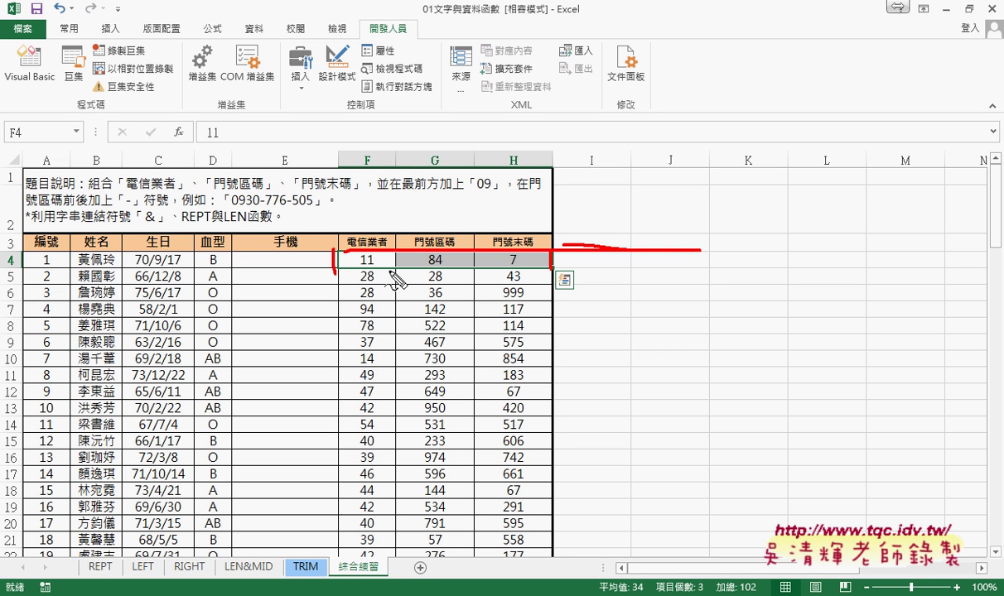
left_click_drag(338, 271, 540, 274)
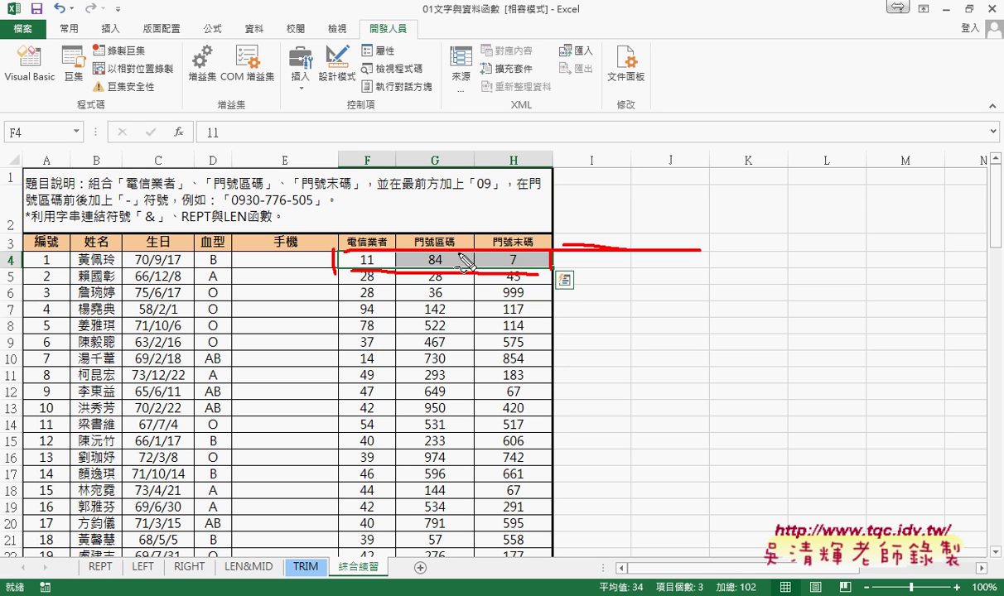
left_click_drag(404, 237, 404, 282)
left_click_drag(474, 236, 474, 278)
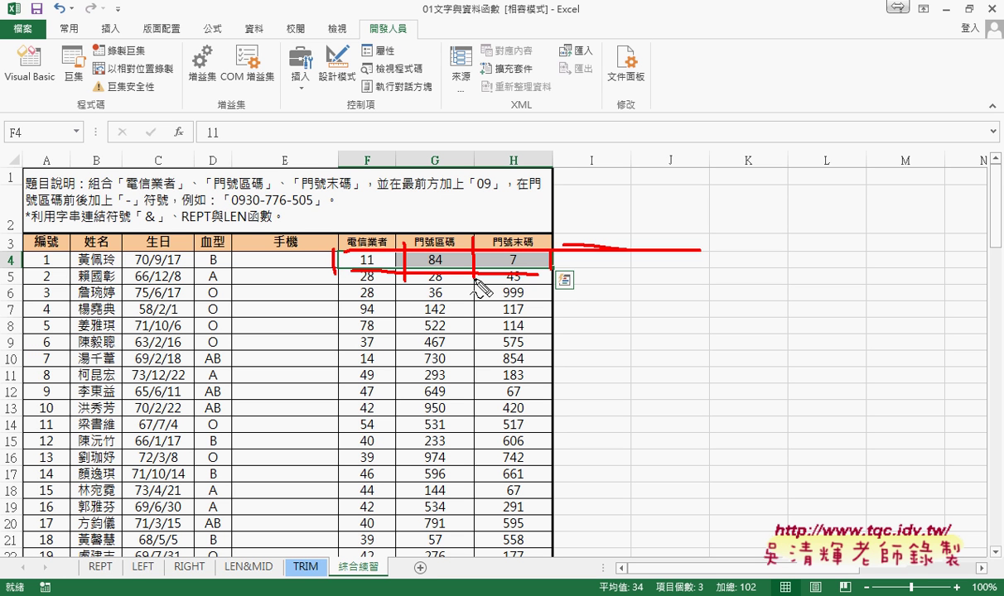
key("Escape")
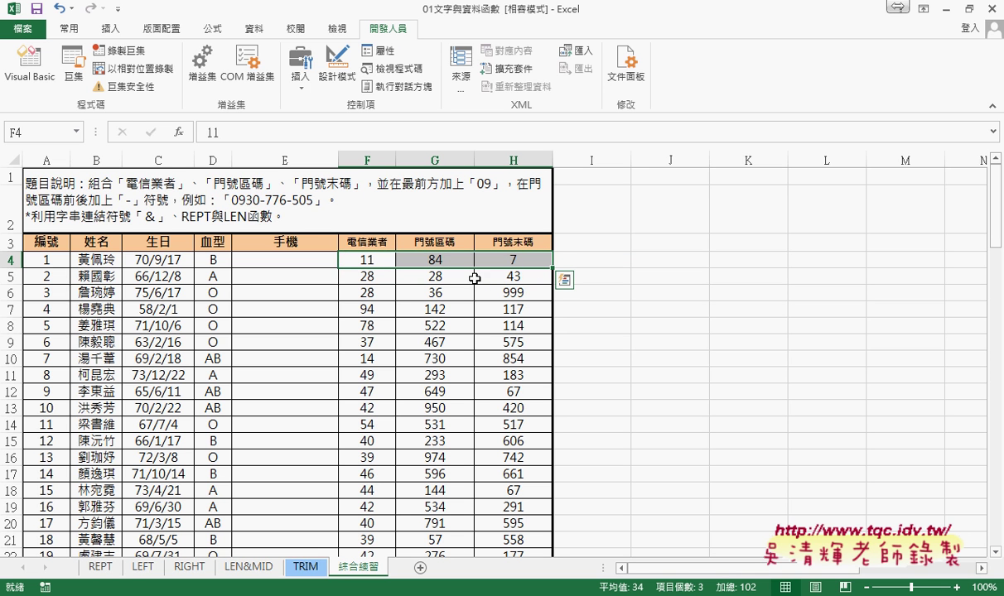
key("ctrl+2")
mouse_move(334, 249)
left_mouse_down()
mouse_move(554, 264)
mouse_move(331, 272)
left_mouse_up()
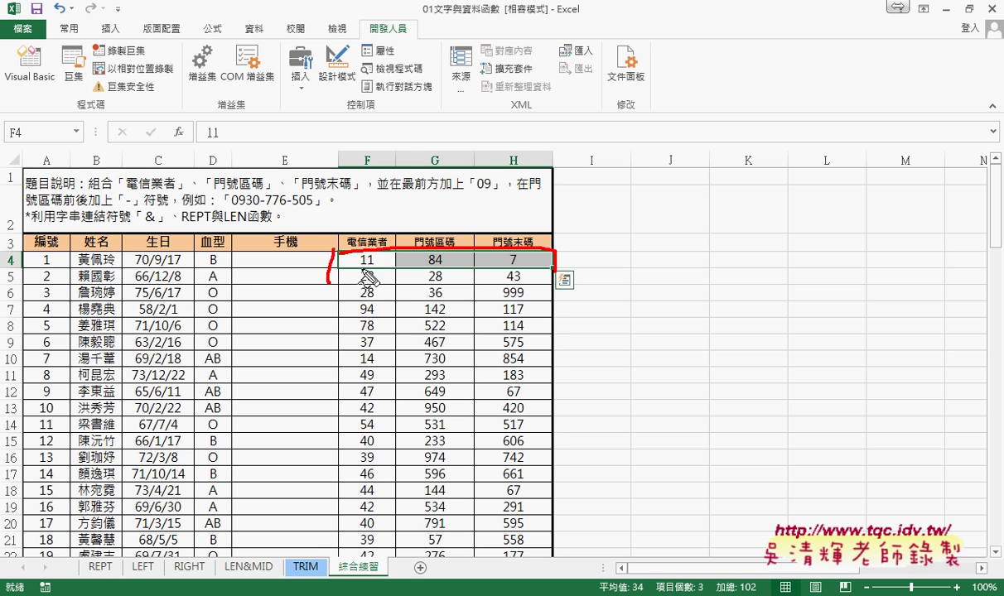
left_click_drag(403, 252, 404, 274)
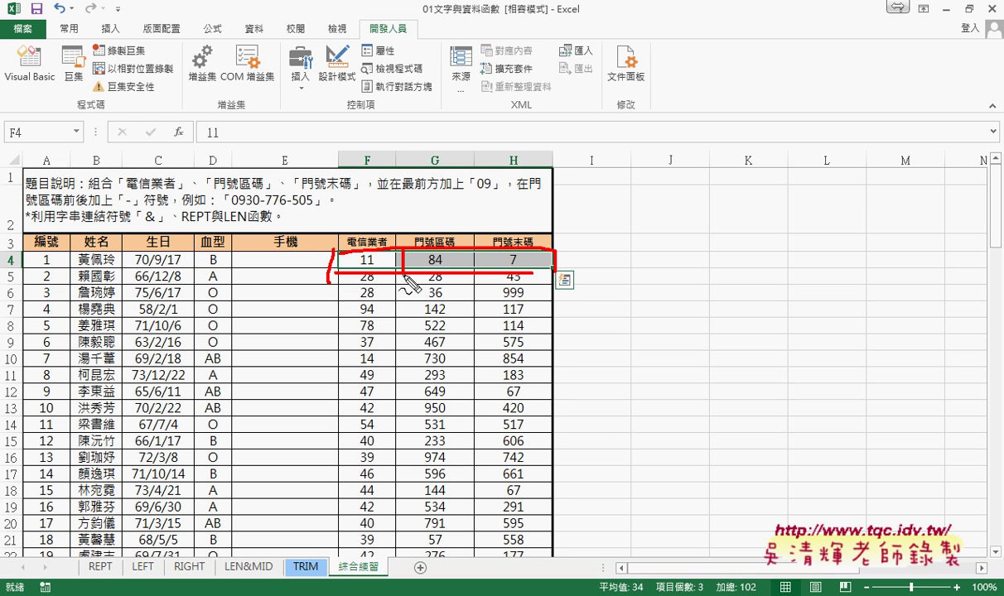
left_click_drag(473, 253, 473, 274)
mouse_move(569, 265)
left_mouse_down()
mouse_move(634, 261)
mouse_move(690, 275)
mouse_move(689, 289)
left_mouse_up()
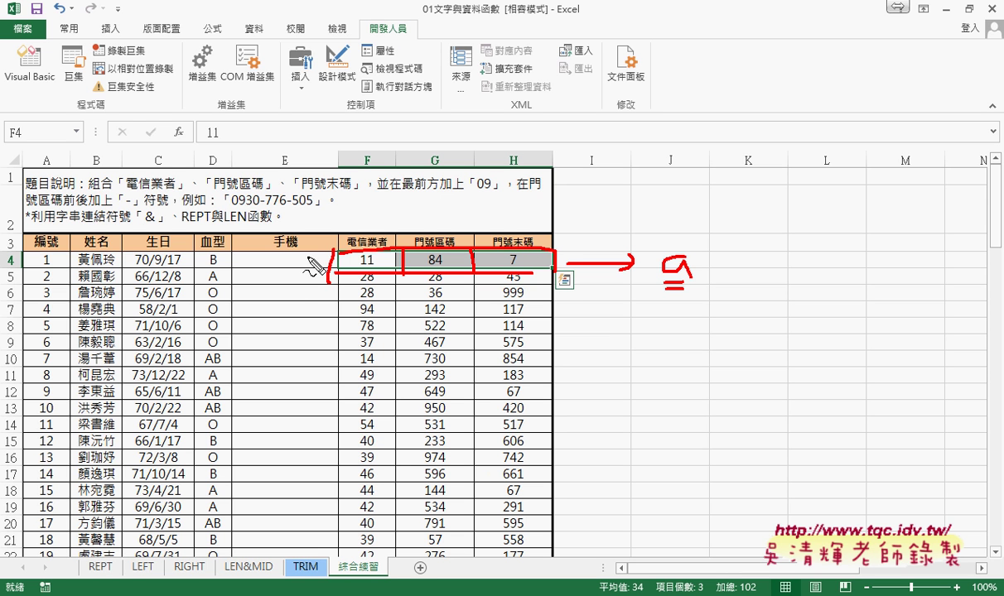
left_click_drag(307, 256, 300, 277)
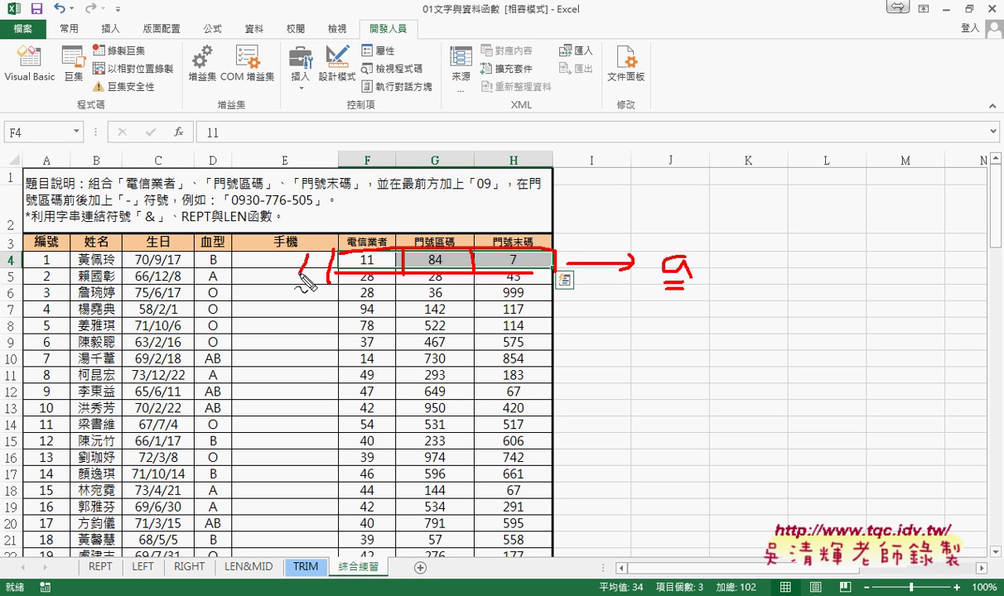
left_click_drag(374, 218, 375, 247)
mouse_move(432, 221)
left_mouse_down()
mouse_move(434, 233)
mouse_move(456, 235)
left_mouse_up()
left_click_drag(509, 217, 508, 235)
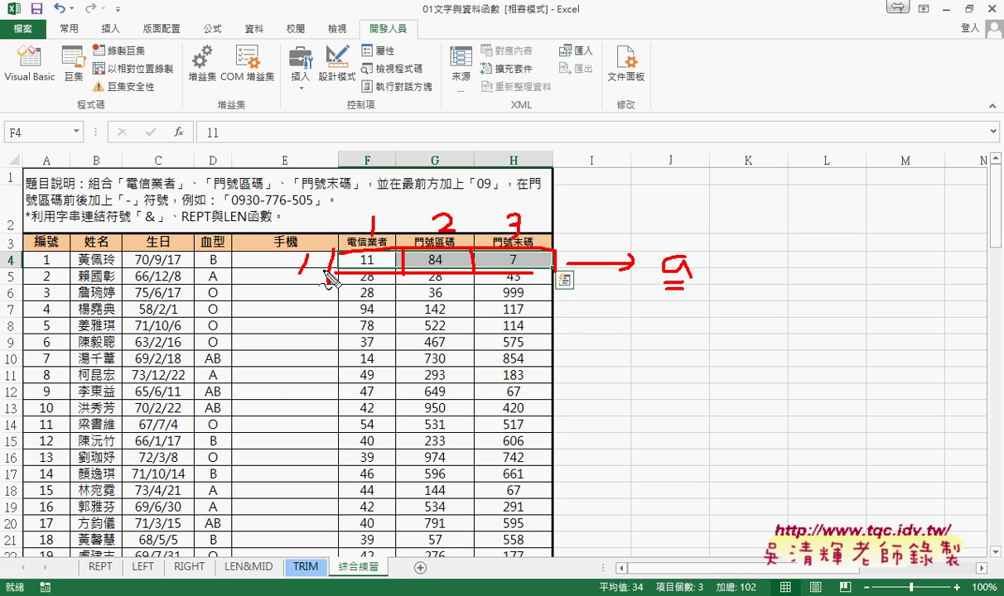
left_click_drag(711, 249, 706, 280)
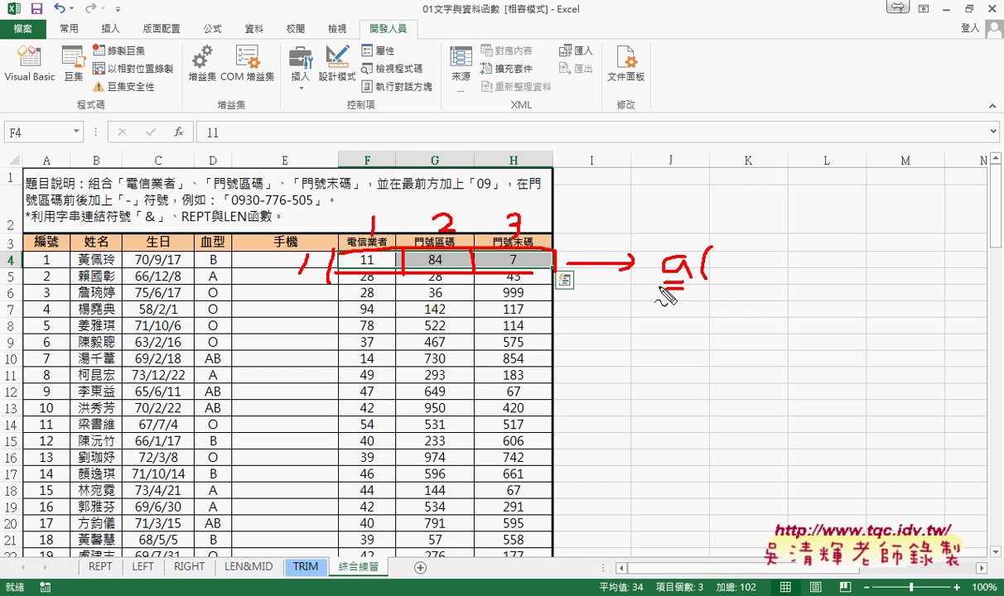
left_click_drag(377, 248, 369, 270)
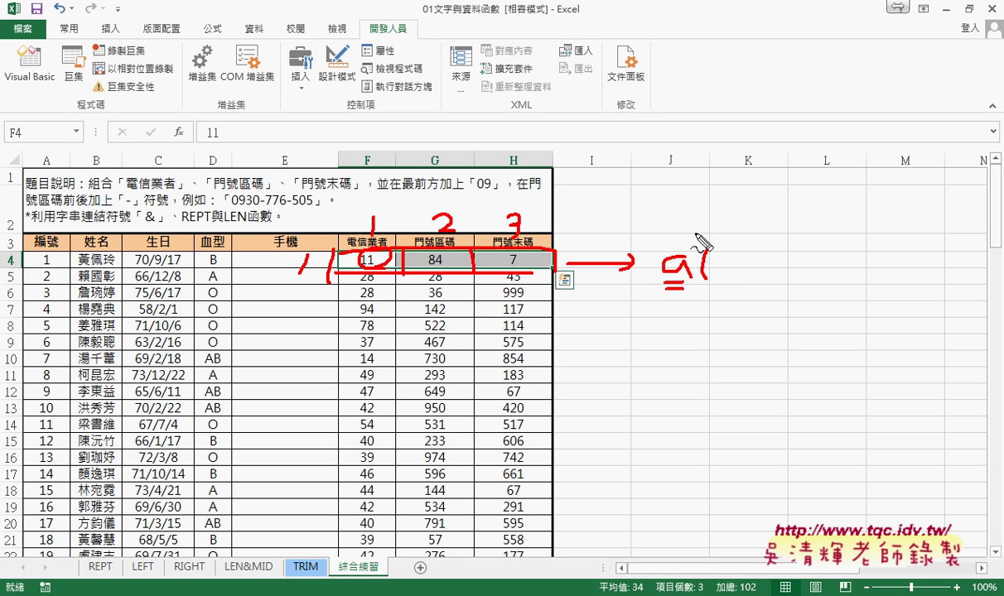
mouse_move(714, 248)
left_mouse_down()
mouse_move(710, 277)
mouse_move(769, 274)
left_mouse_up()
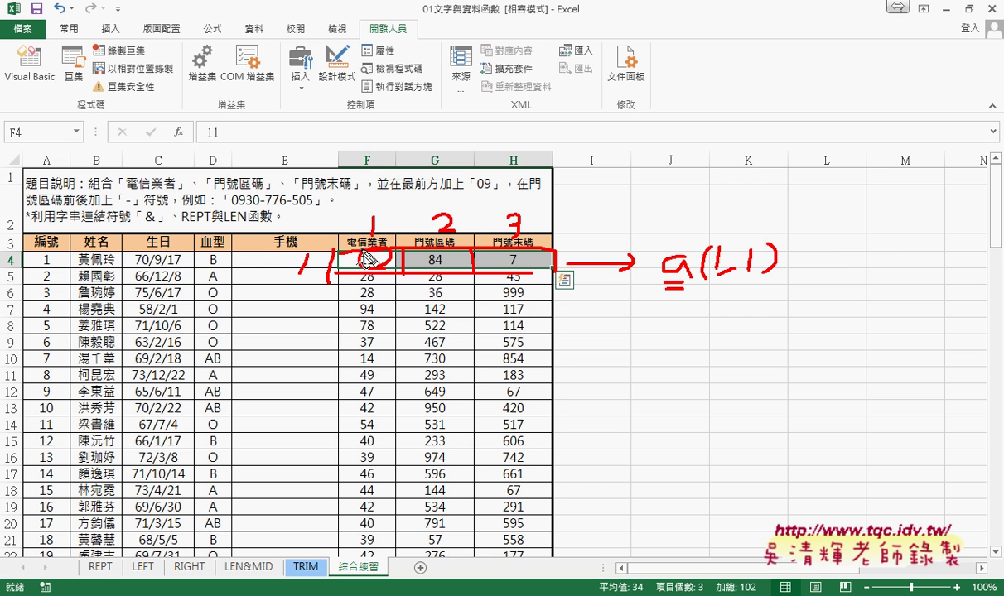
left_click_drag(807, 282, 800, 289)
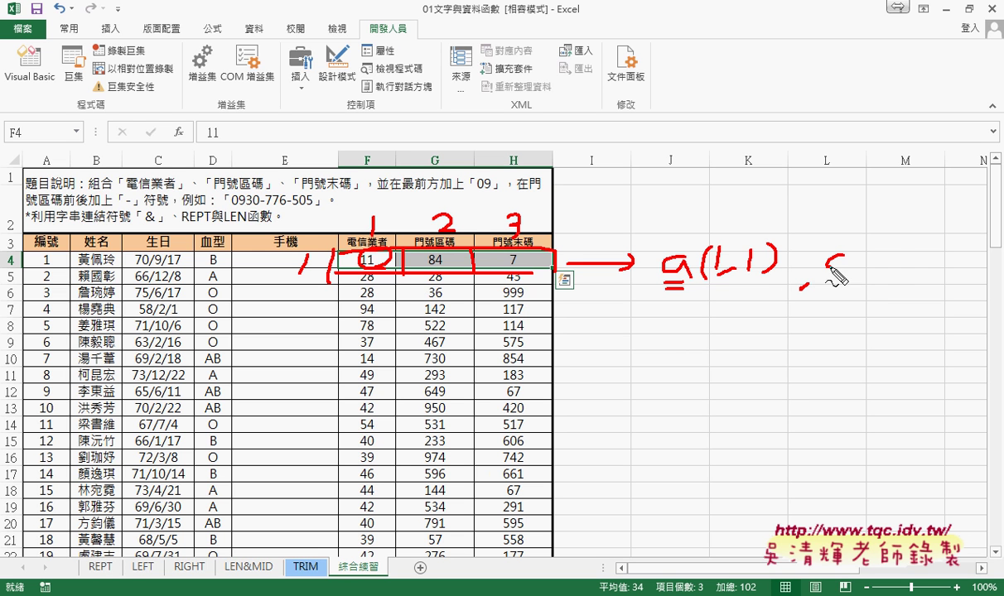
mouse_move(851, 257)
left_mouse_down()
mouse_move(853, 274)
mouse_move(934, 270)
left_mouse_up()
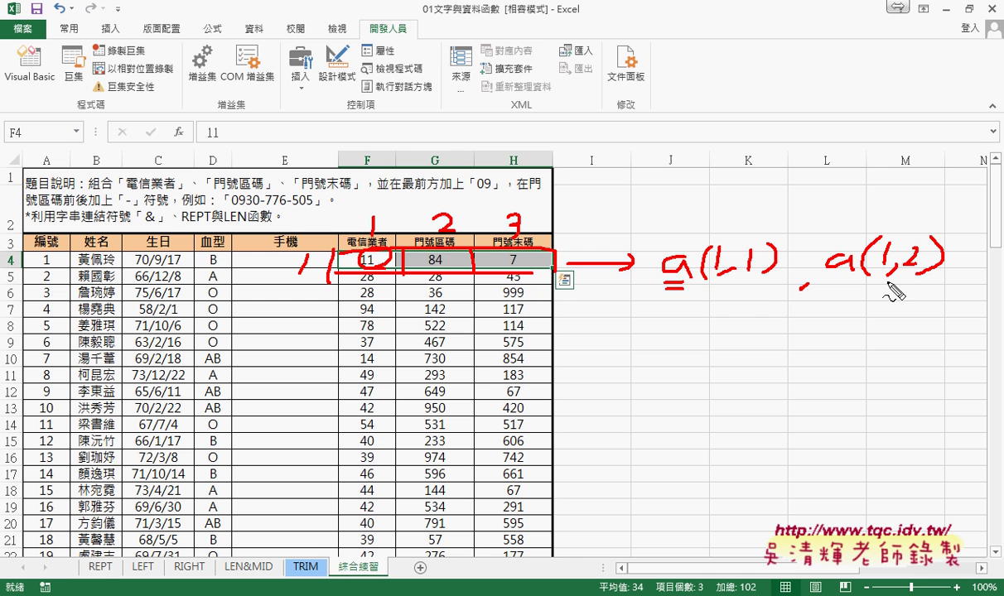
left_click_drag(906, 276, 918, 277)
key("Escape")
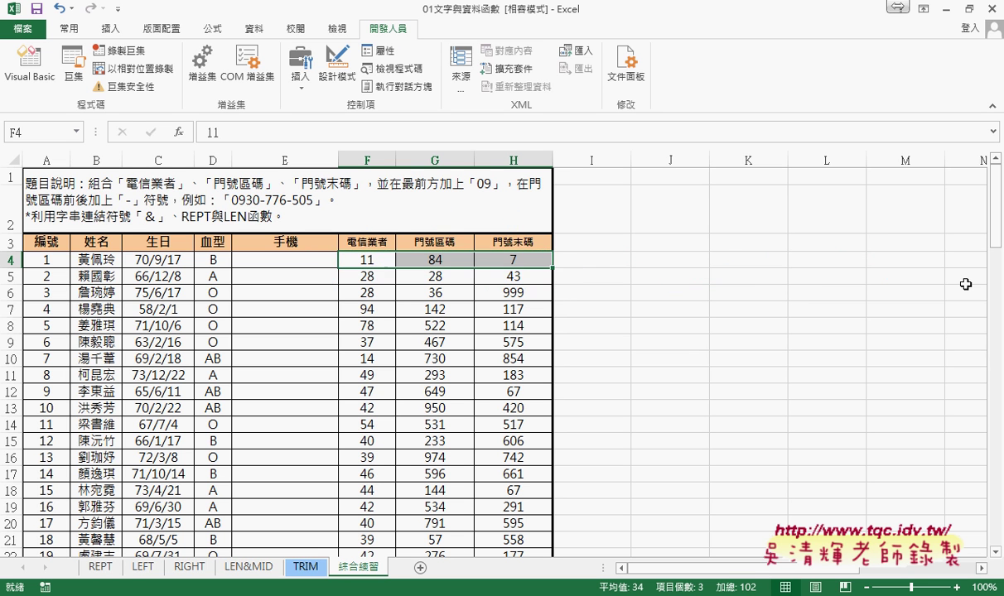
Paste a copy of the whole 手機 function below its End Function.
left_click(397, 510)
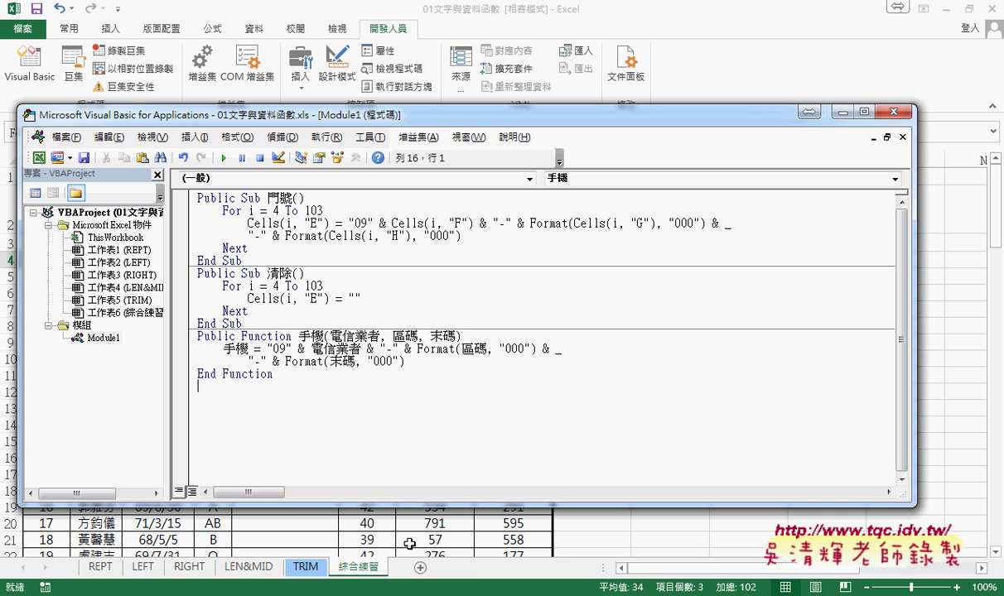
left_click_drag(280, 381, 187, 344)
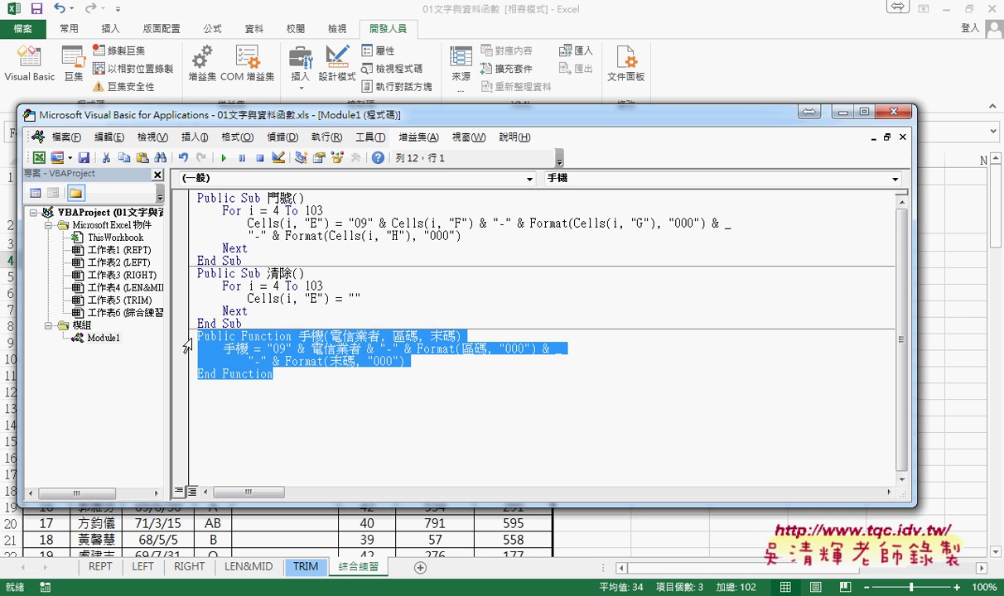
left_click(212, 386)
type("Public Function 手機(電信業者, 區碼, 末碼)     手機 = \"09\" & 電信業者 & \"-\" & Format(區碼, \"000\") & _         \"-\" & Format(末碼, \"000\") End Function")
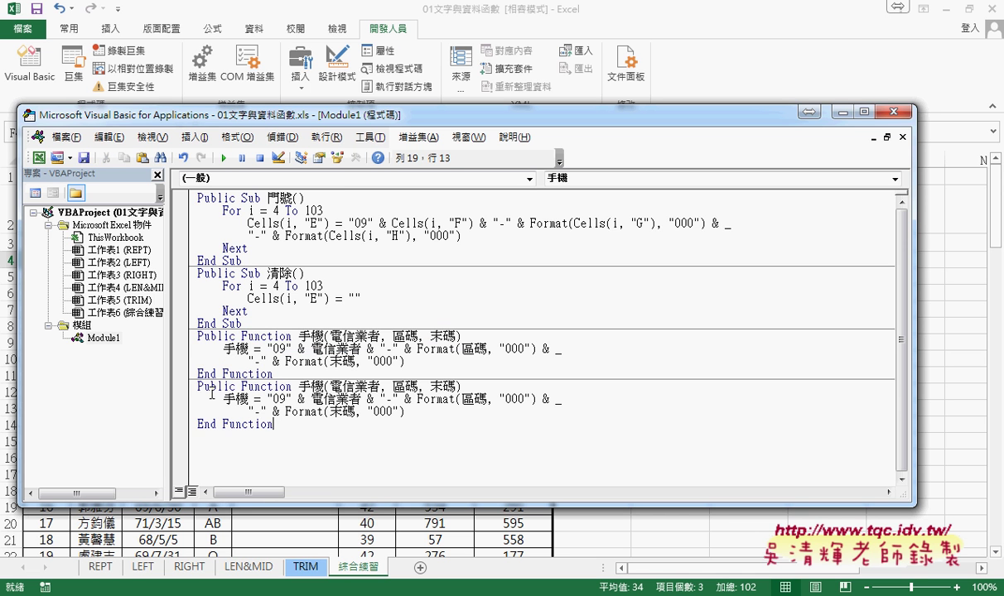
In the copy, replace the three parameters with 電信業者範圍 and rename the function 手機範圍.
left_click_drag(380, 386, 455, 386)
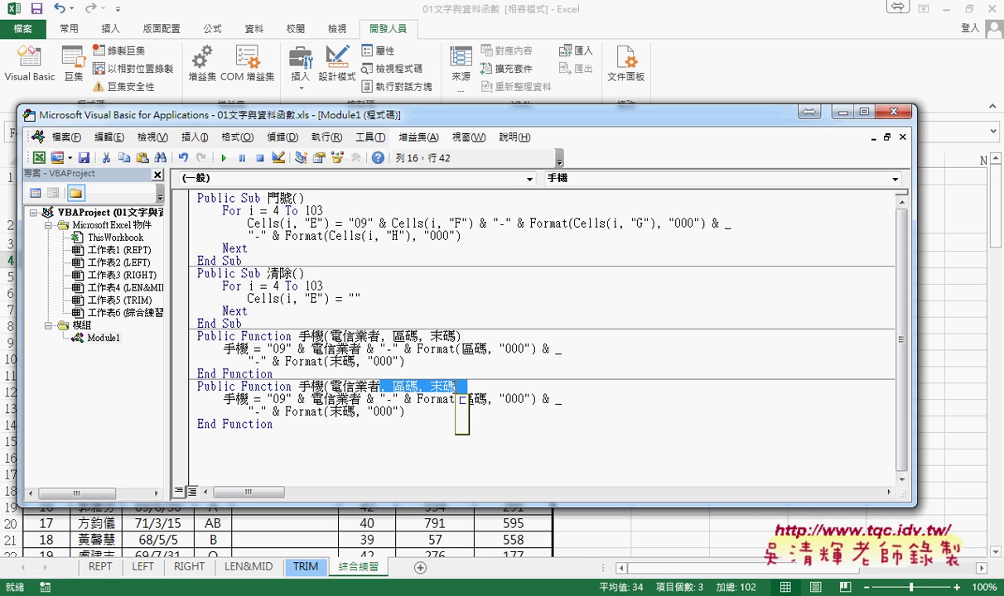
type("ㄈㄢ")
type("範圍")
key("Return")
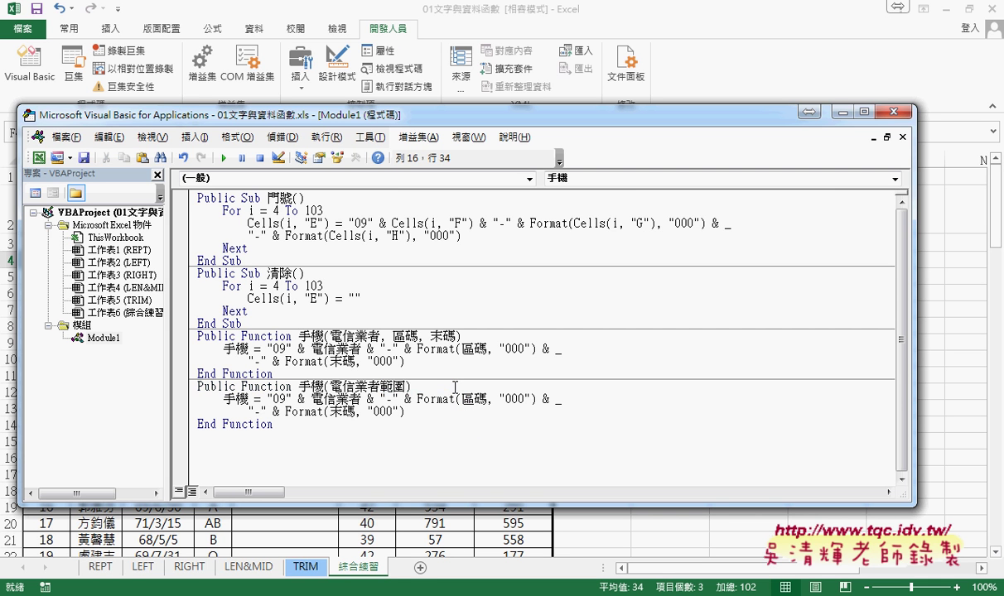
left_click_drag(407, 387, 380, 387)
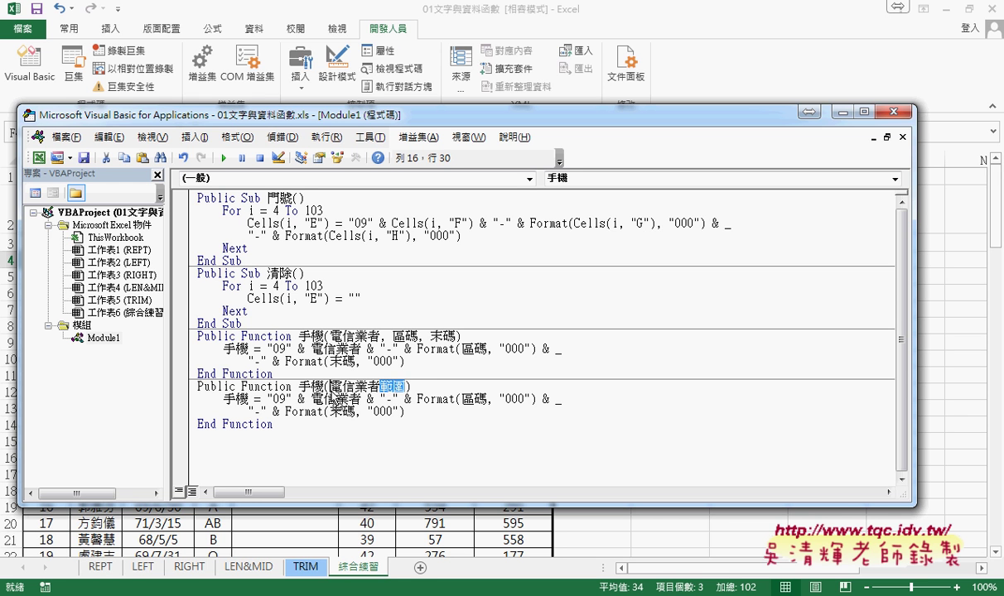
key("ctrl+c")
left_click(324, 387)
key("ctrl+v")
key("Down")
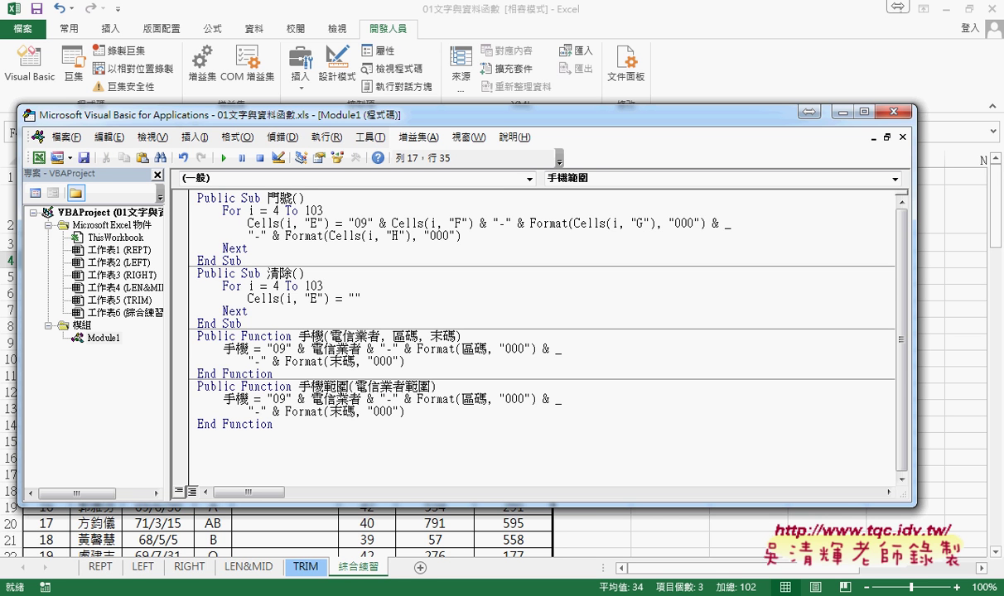
Change the return line's 手機 = to 手機範圍 = inside the new function.
left_click_drag(323, 386, 348, 387)
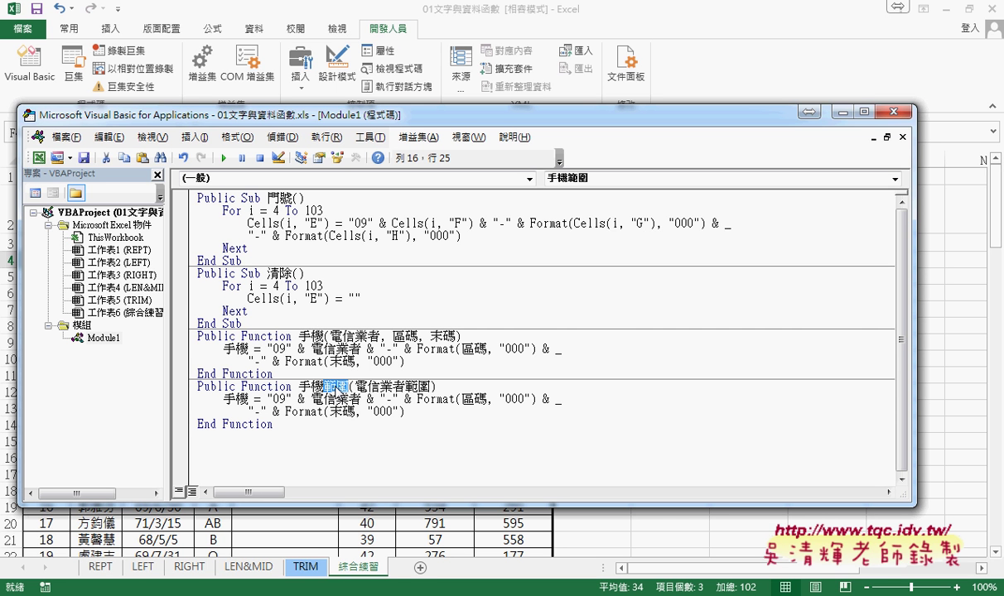
left_click(248, 398)
key("ctrl+v")
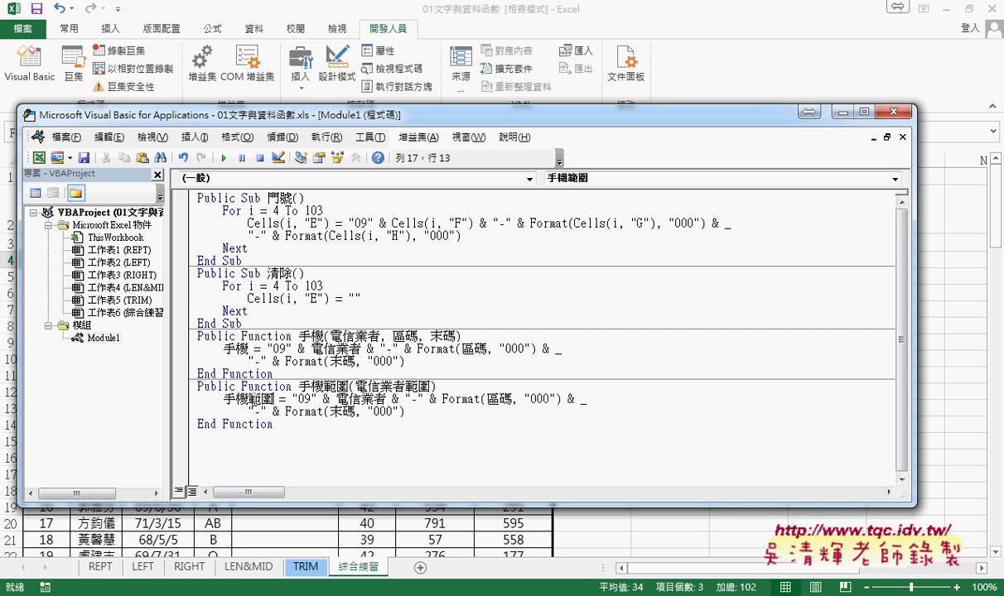
left_click(309, 386)
left_click_drag(273, 398, 249, 398)
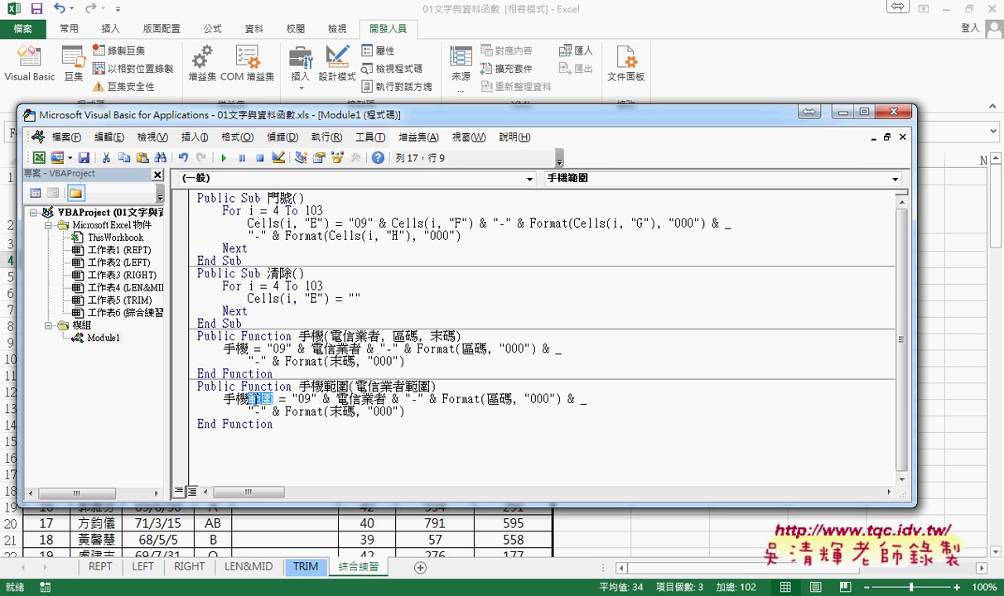
key("Delete")
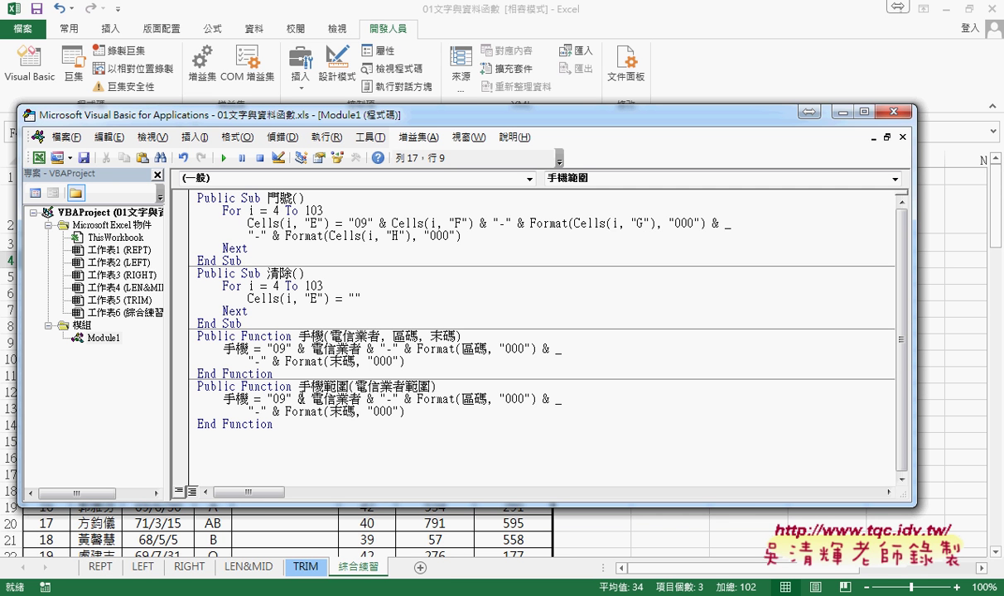
type("範圍")
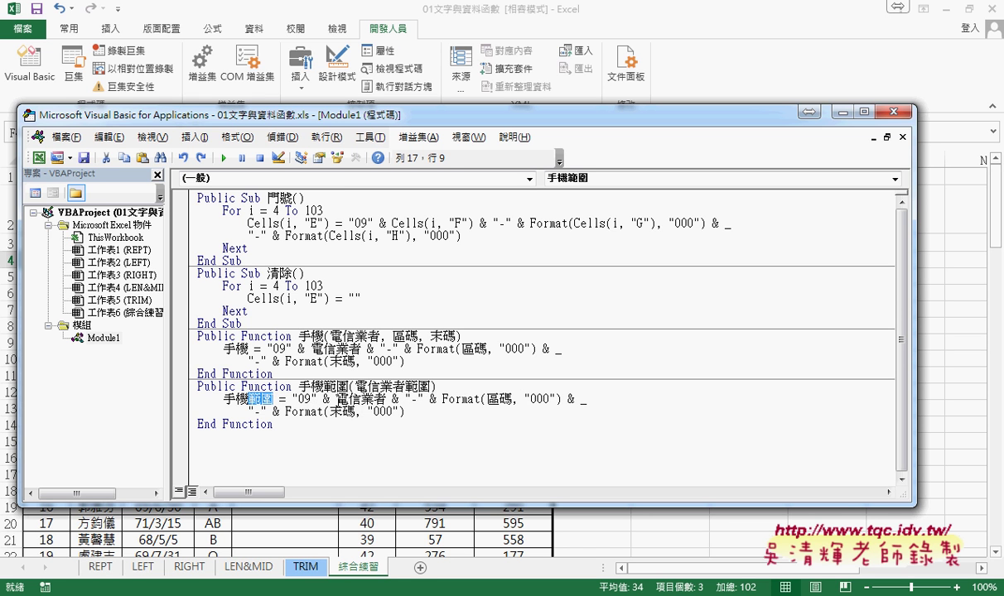
Add an indented line a = below the 手機範圍 header, dismissing the compile error.
left_click(441, 382)
key("Return")
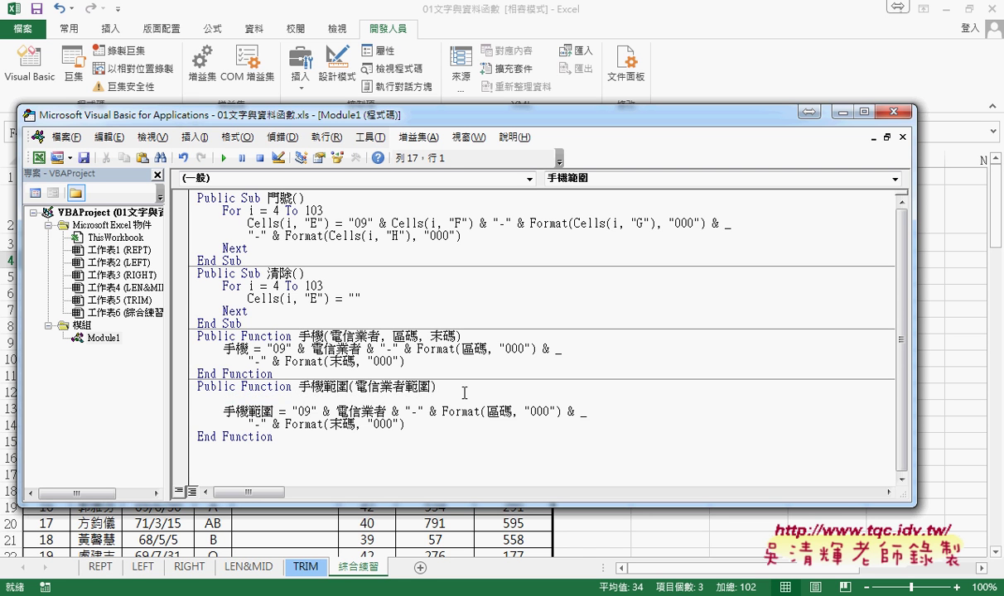
key("Tab")
type("y")
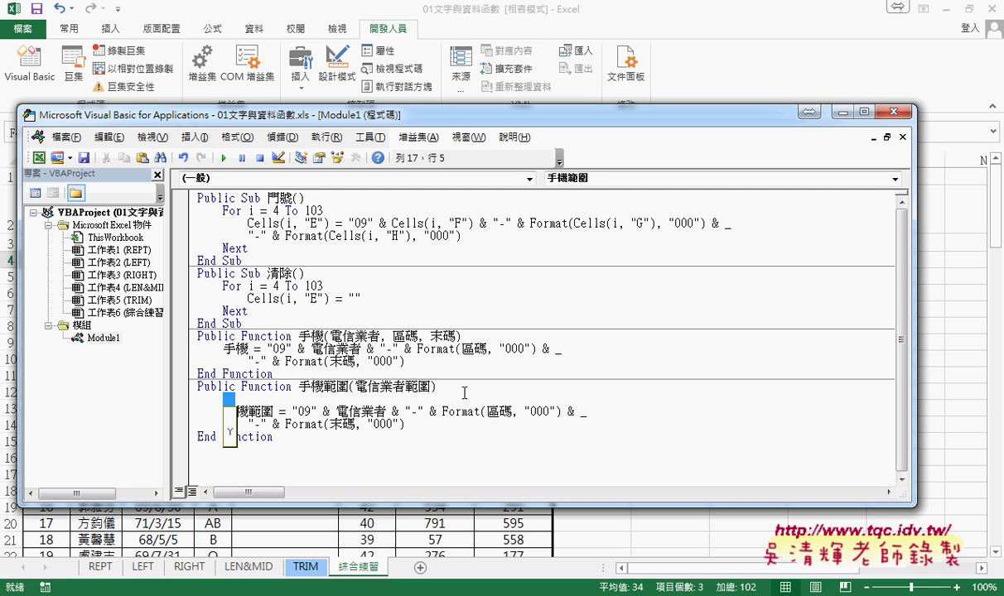
key("BackSpace")
type("a")
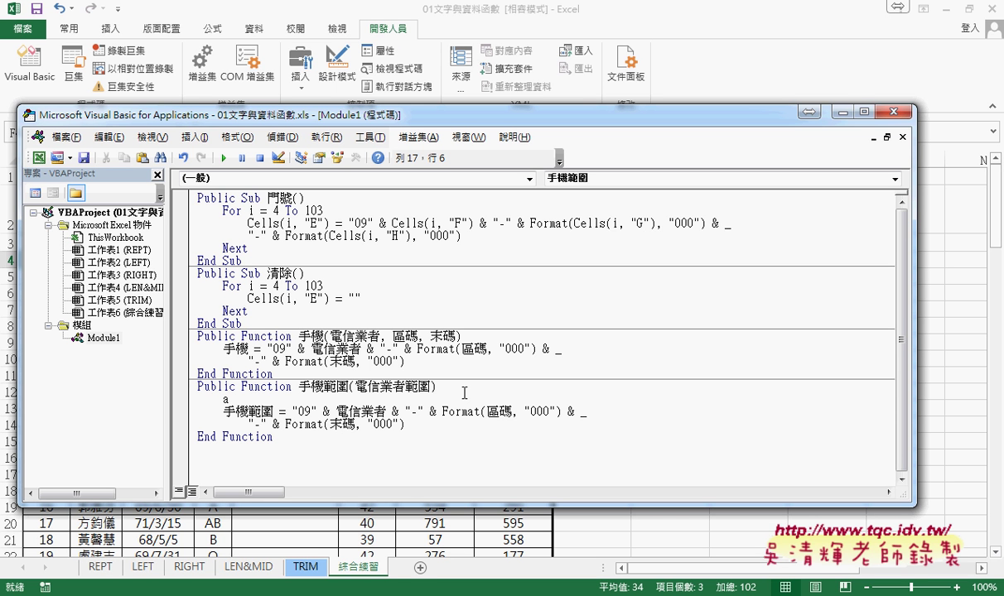
type("=")
left_click(357, 437)
left_click(462, 365)
Complete the line as a = 電信業者範圍 using the copied parameter name.
left_click_drag(355, 386, 431, 387)
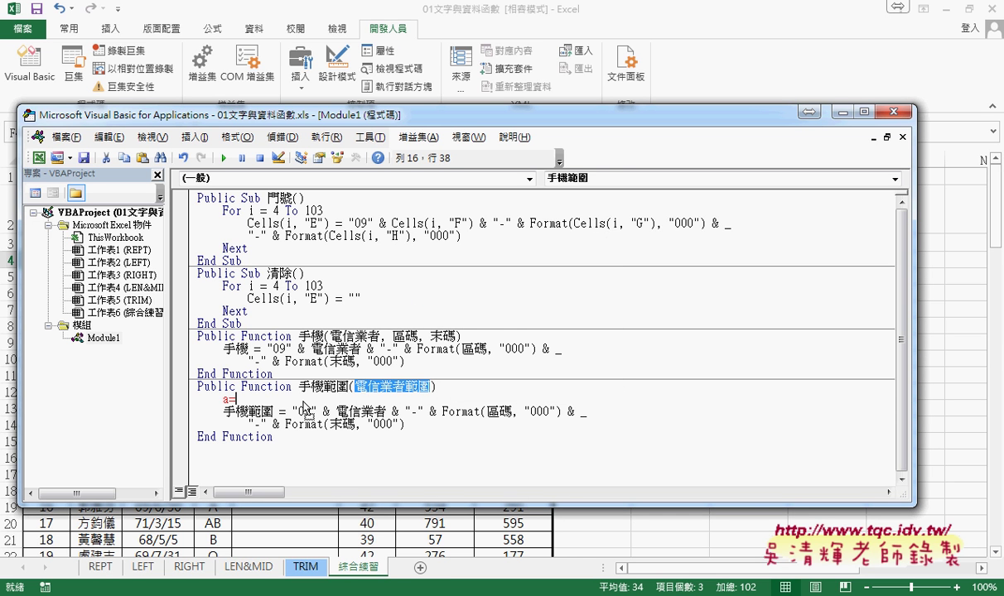
key("ctrl+c")
key("Down")
key("ctrl+v")
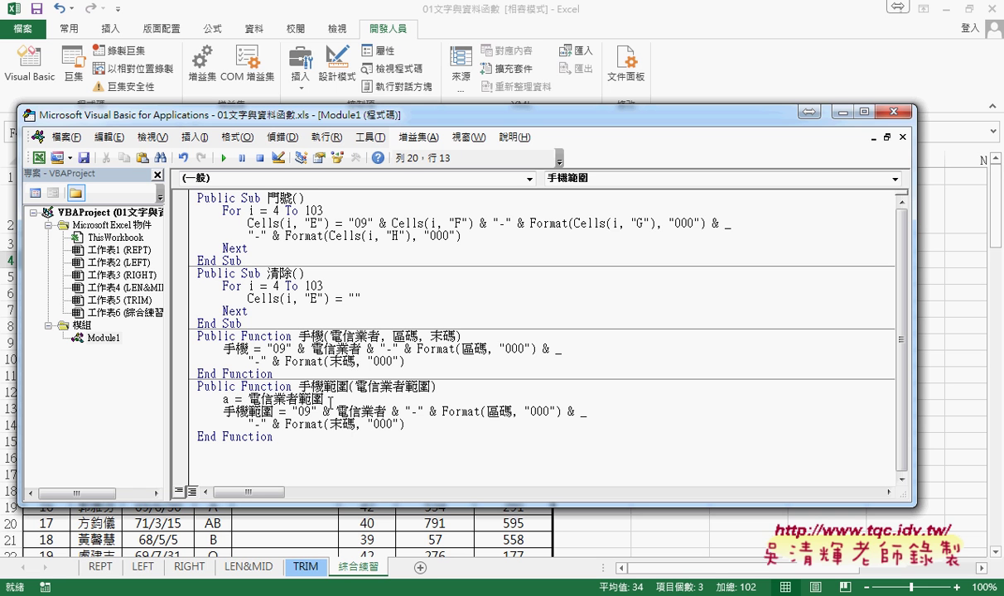
Highlight 電信業者範圍, the equals sign and the variable a to explain the new line.
left_click_drag(330, 401, 254, 402)
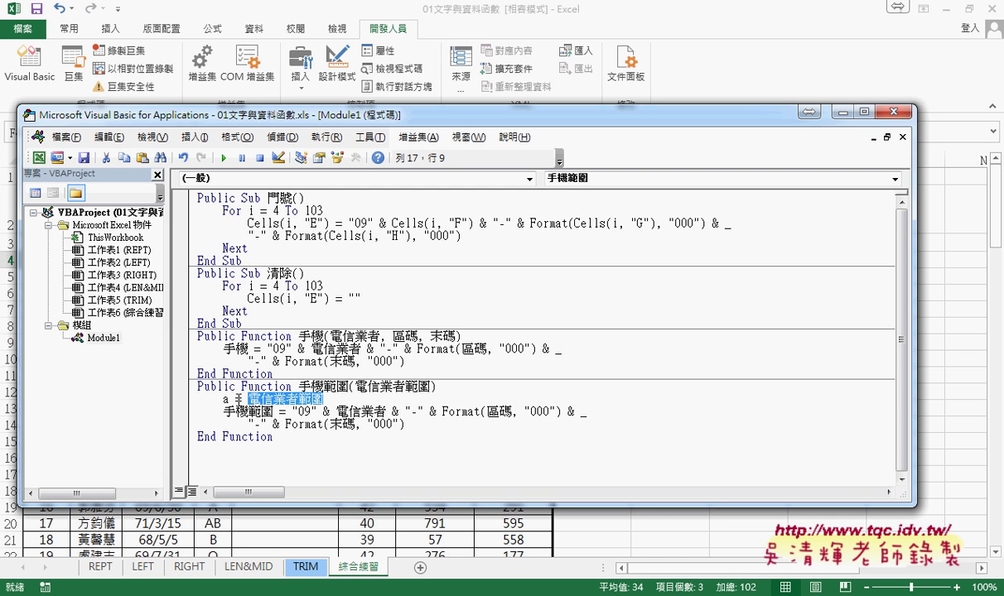
double_click(238, 399)
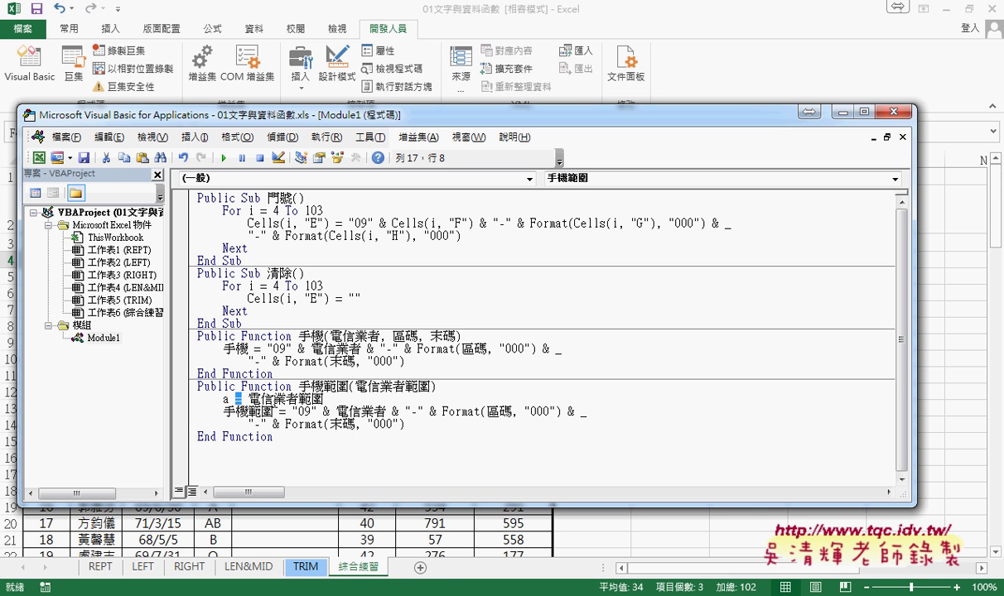
left_click_drag(248, 400, 323, 400)
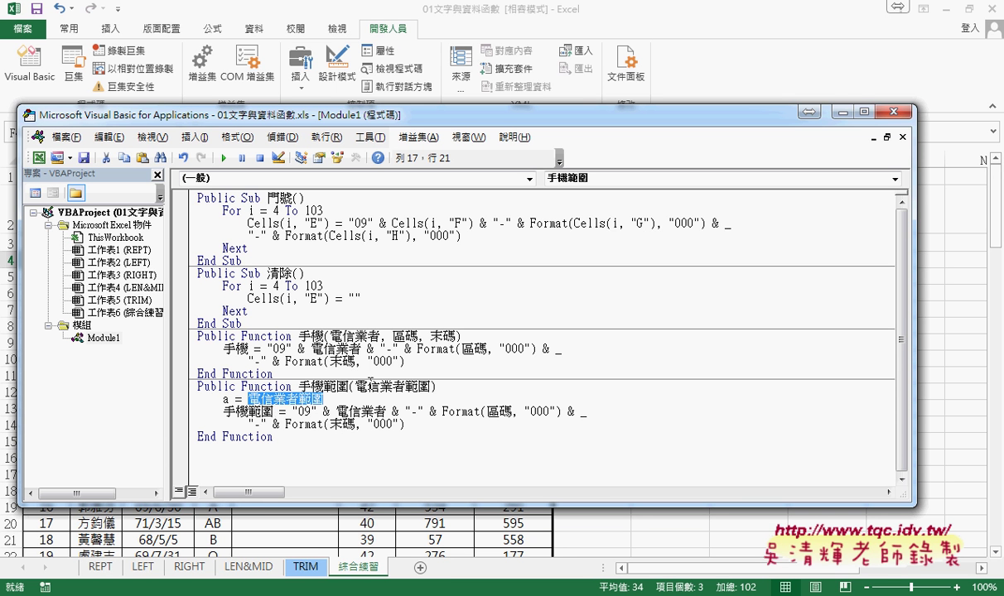
left_click_drag(354, 387, 428, 389)
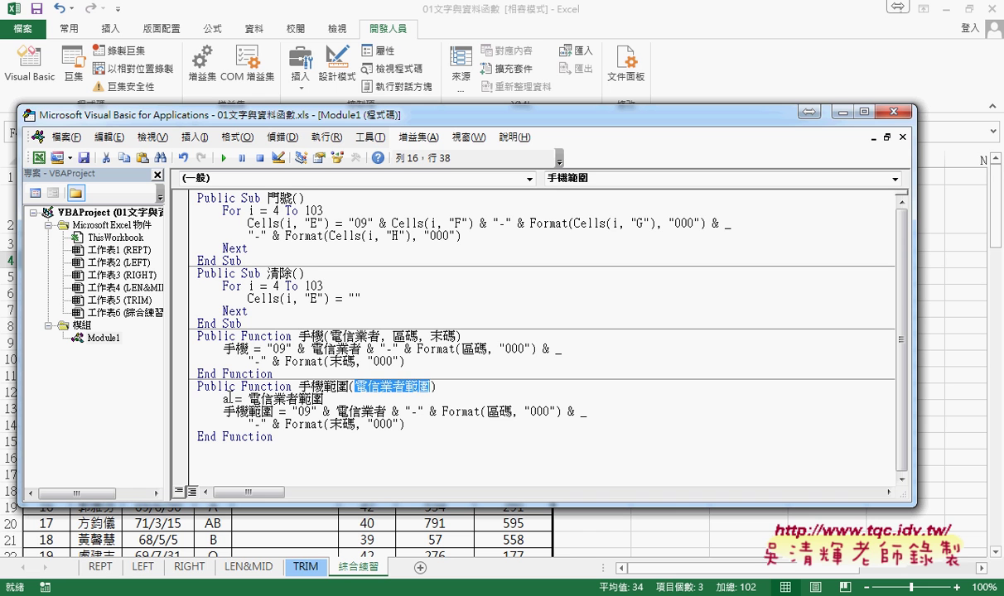
double_click(225, 399)
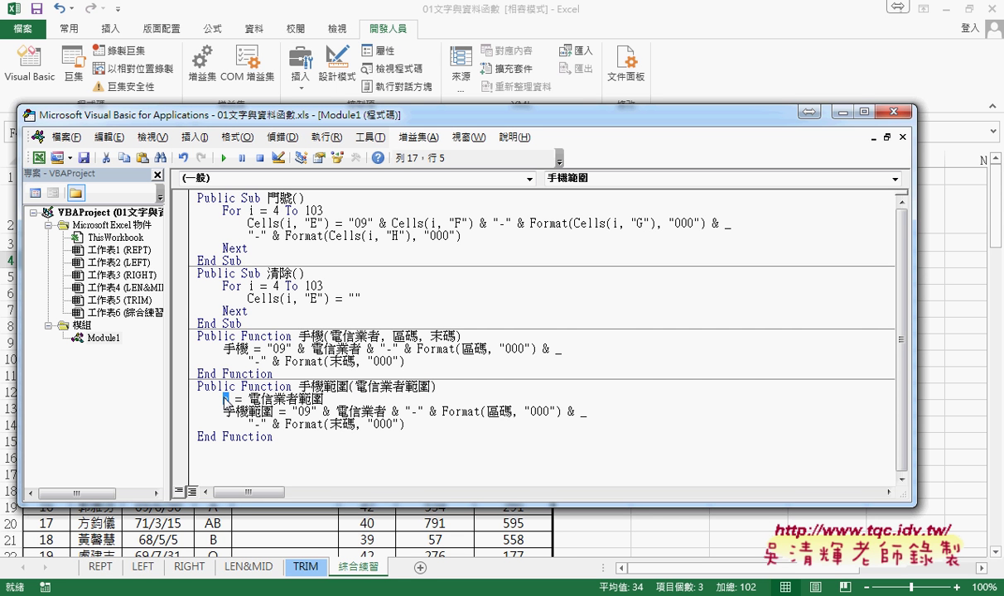
Replace 電信業者, 區碼 and 末碼 on the return line with a(1, 1), a(1, 2) and a(1, 3).
left_click_drag(337, 412, 386, 412)
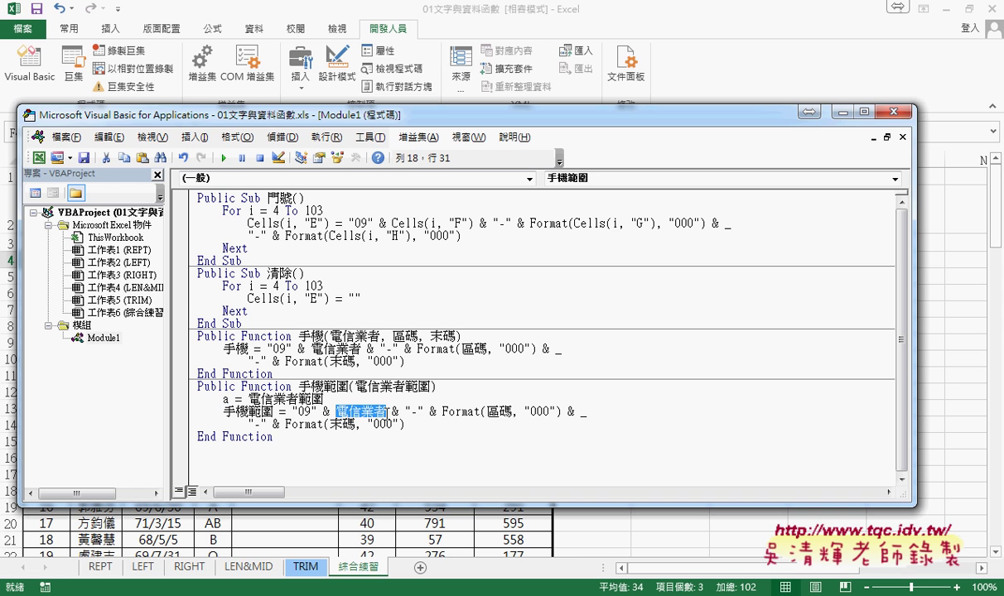
type("a")
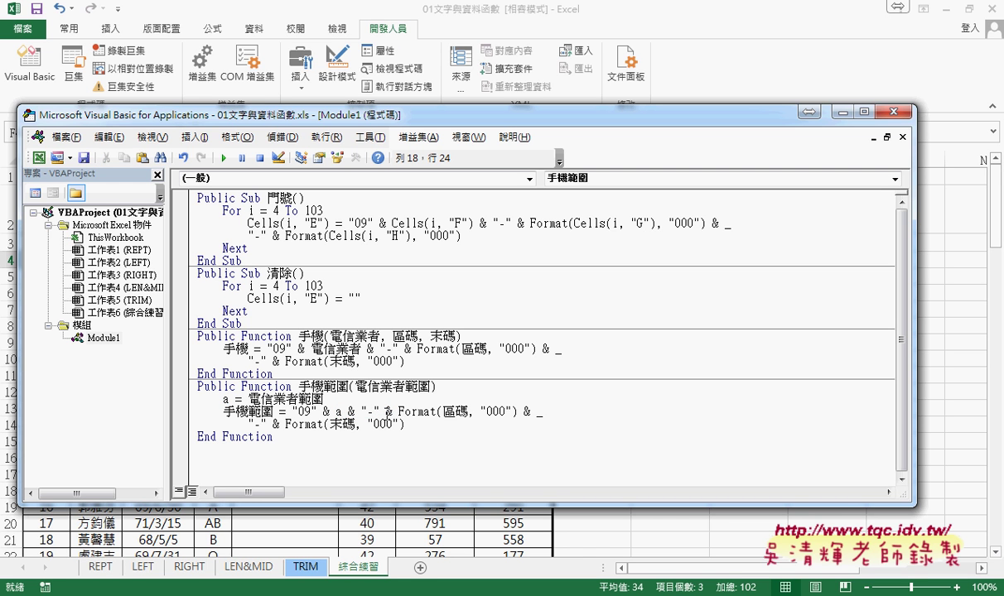
type("(1")
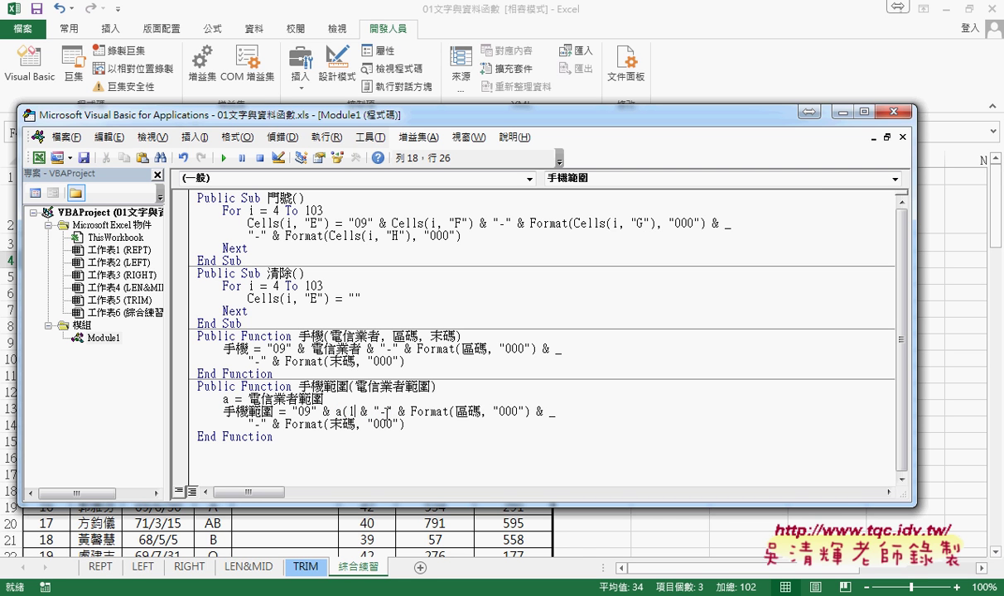
type(",1")
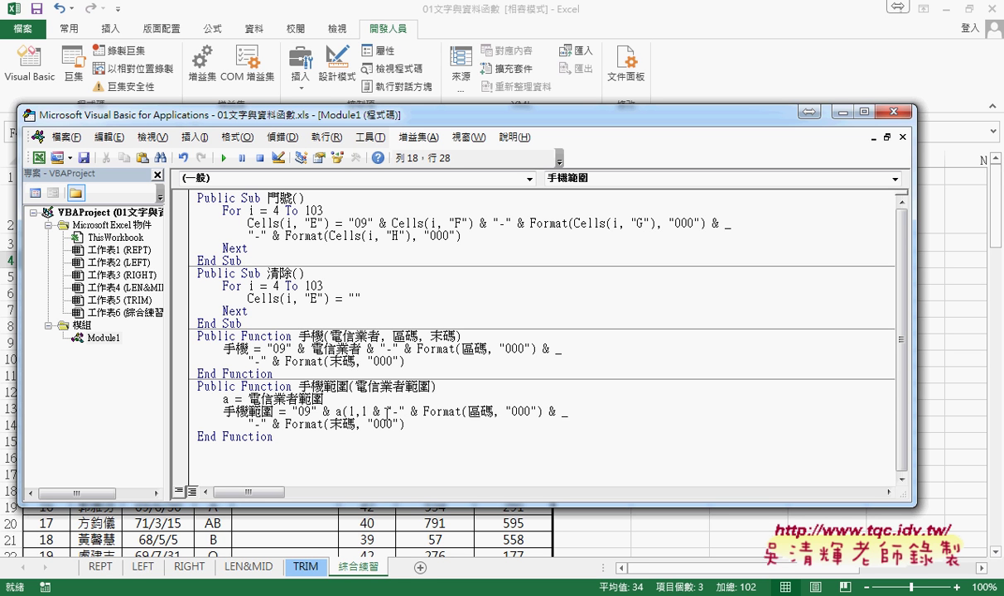
type(")")
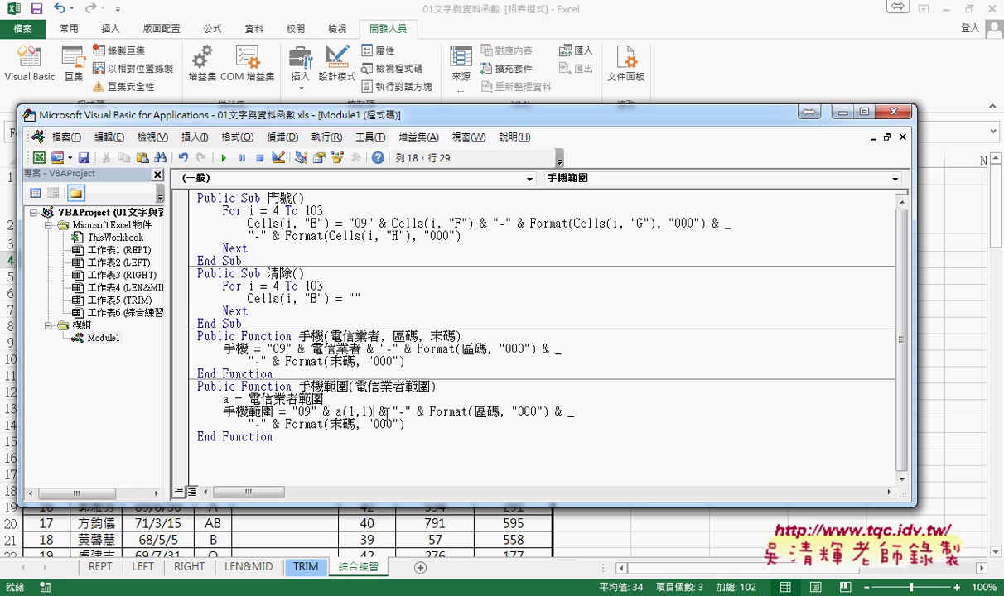
left_click_drag(374, 412, 336, 412)
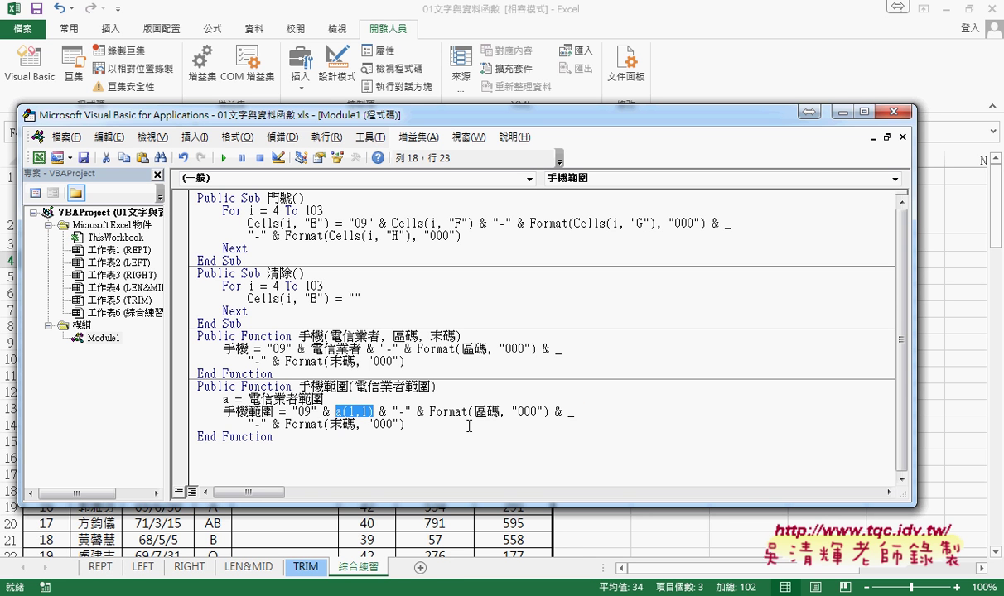
left_click_drag(474, 412, 505, 412)
key("ctrl+v")
type("2")
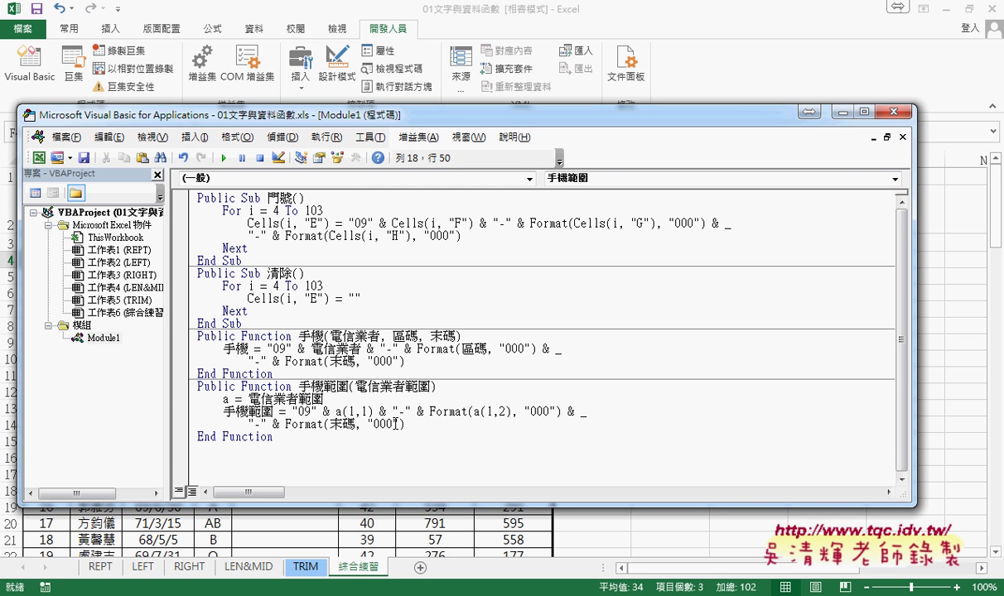
double_click(335, 424)
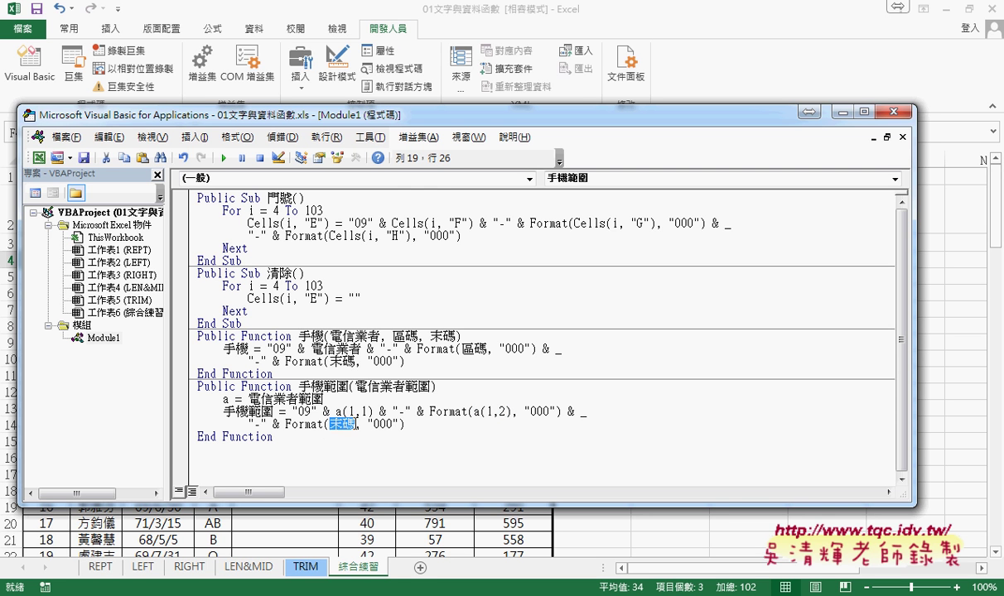
key("ctrl+v")
left_click_drag(346, 424, 354, 425)
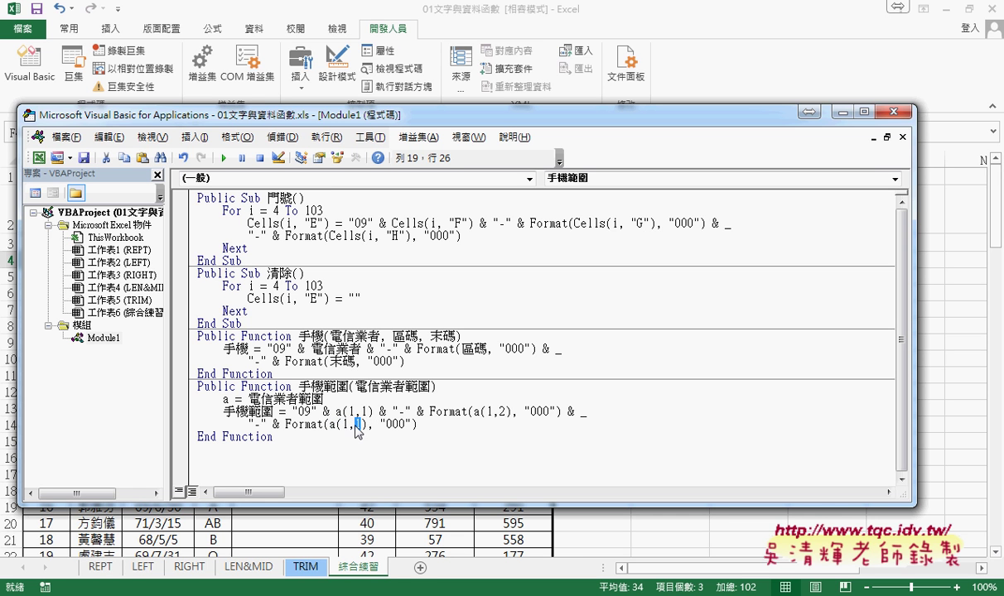
type("3")
left_click(470, 462)
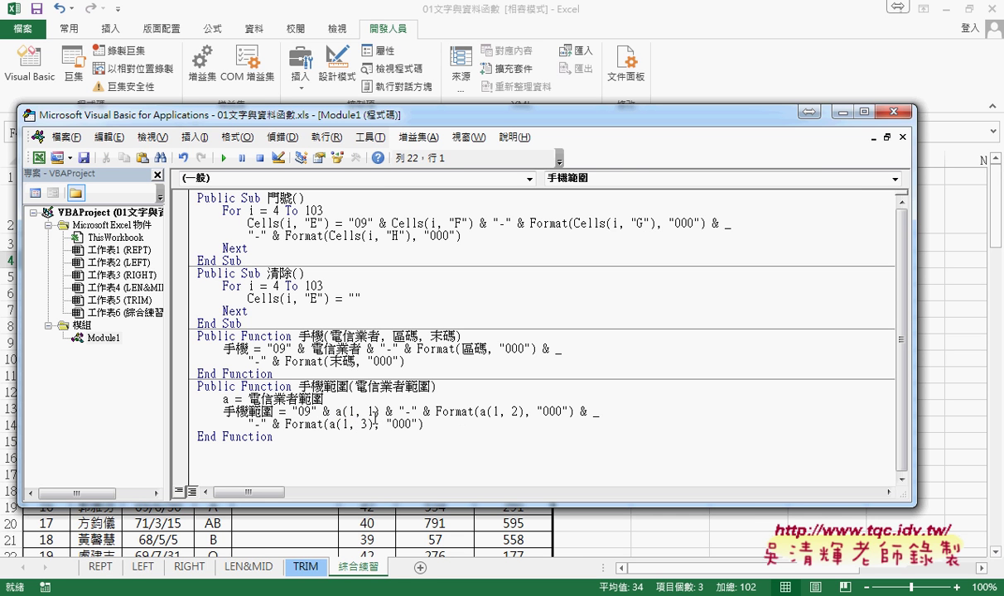
left_click_drag(336, 412, 378, 411)
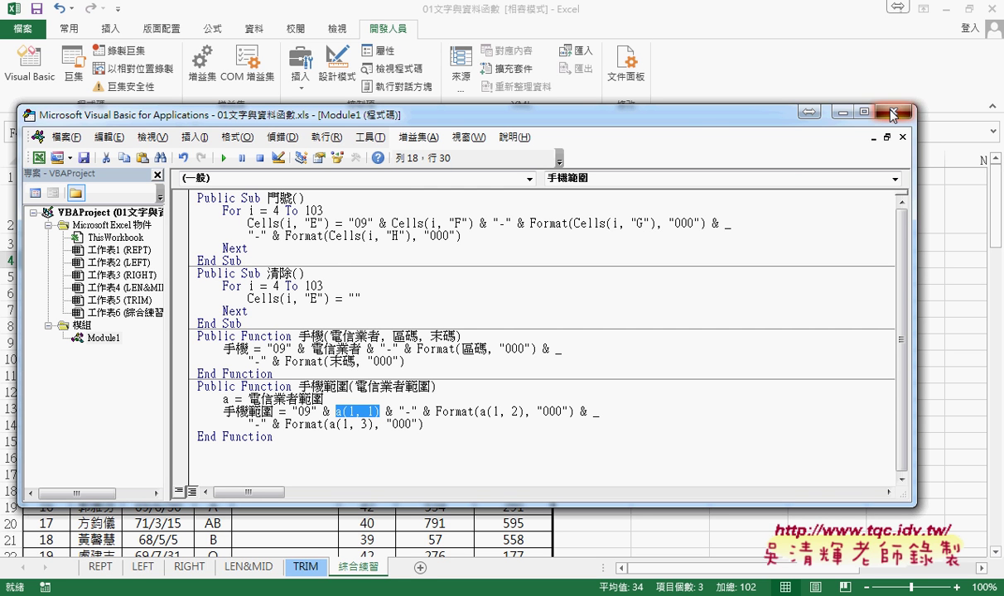
In E4, insert the 手機範圍 function with its range argument set to F4:H4.
left_click(842, 111)
left_click(175, 130)
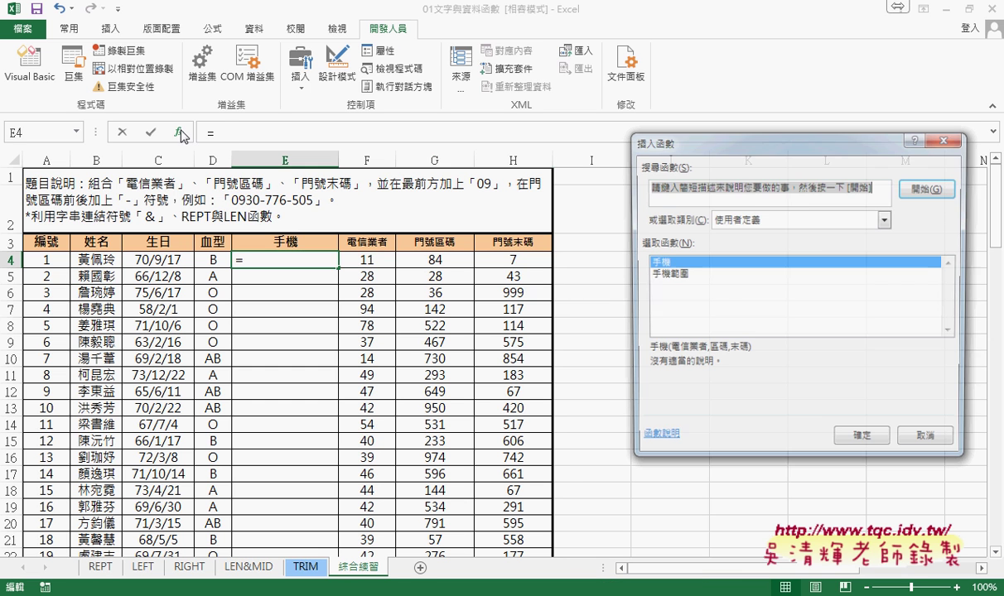
left_click(677, 277)
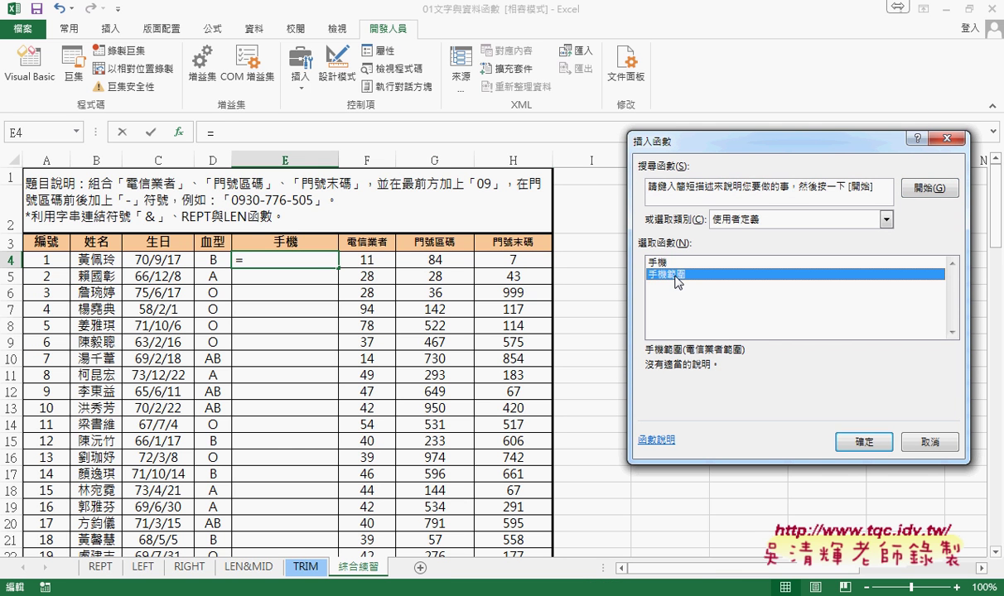
left_click(860, 443)
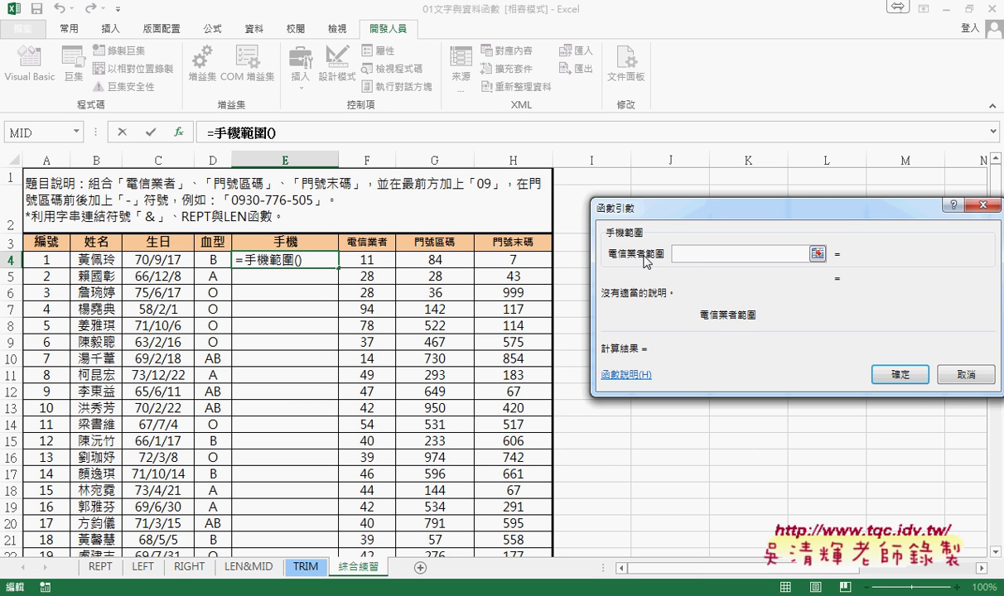
left_click_drag(348, 260, 546, 261)
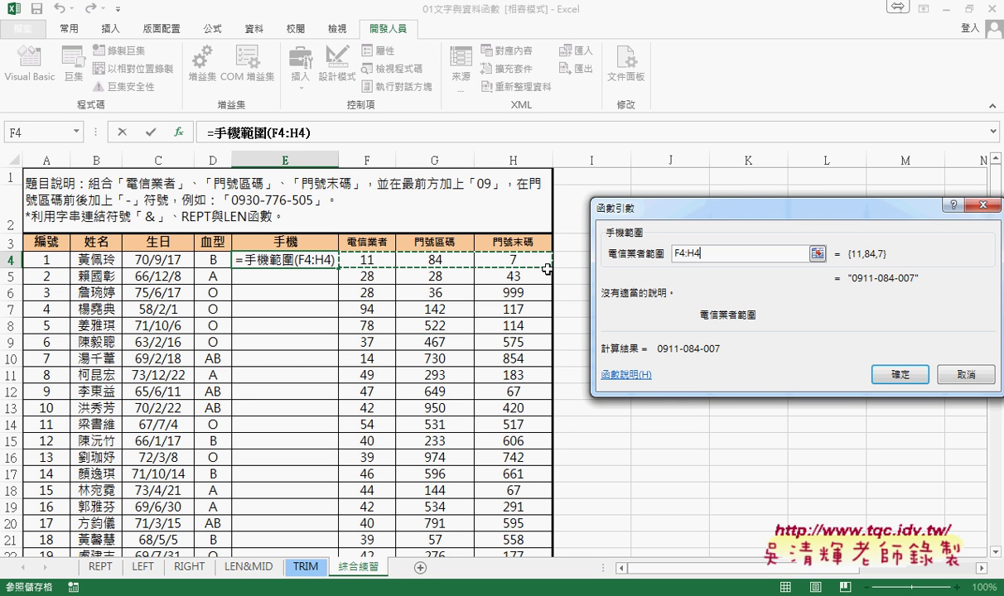
left_click_drag(538, 280, 553, 246)
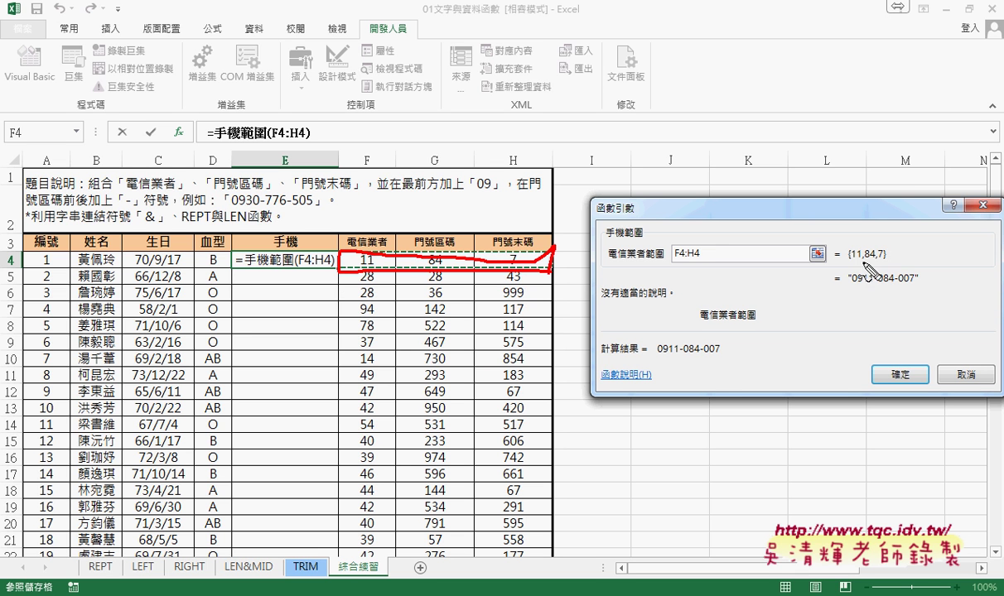
mouse_move(846, 263)
left_mouse_down()
mouse_move(889, 260)
mouse_move(863, 270)
mouse_move(879, 270)
mouse_move(921, 253)
mouse_move(907, 260)
mouse_move(950, 275)
left_mouse_up()
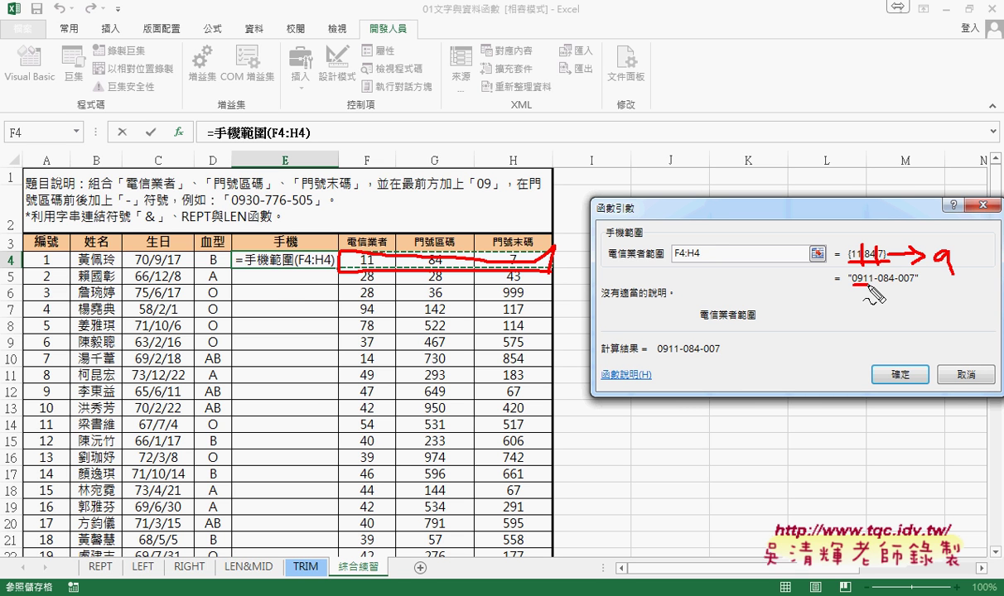
left_click_drag(851, 286, 912, 286)
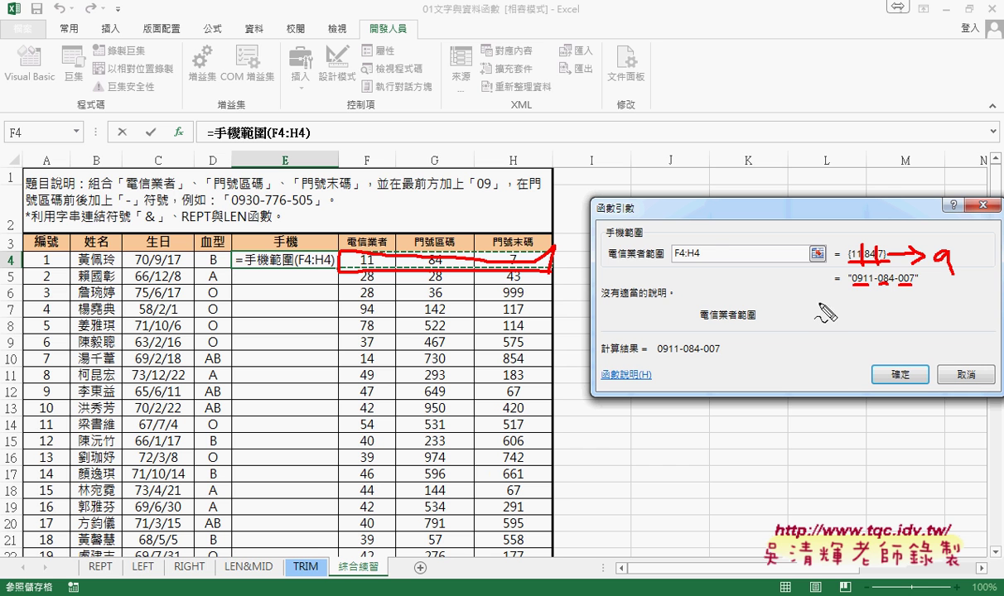
left_click_drag(605, 241, 654, 241)
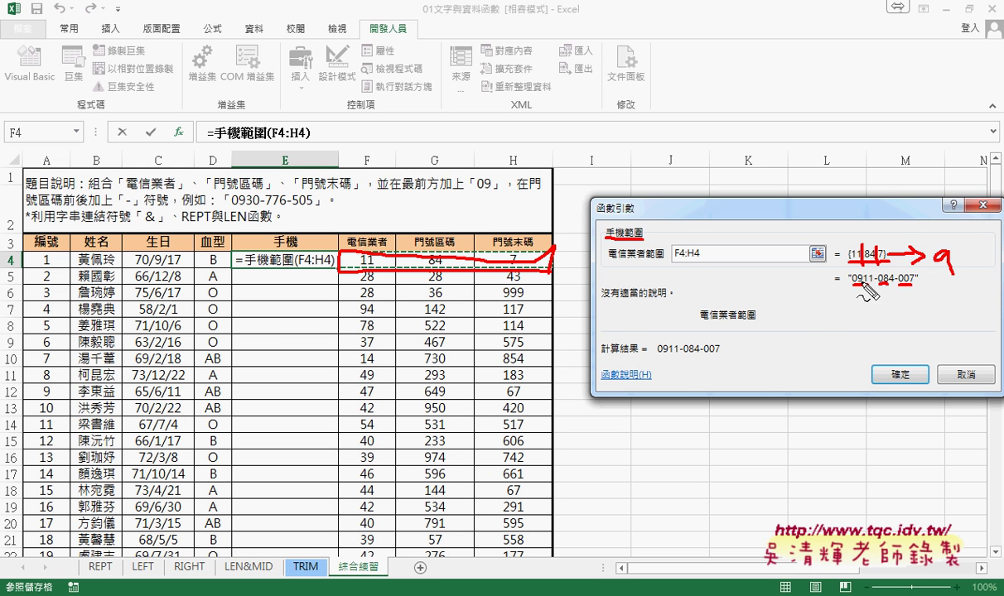
mouse_move(846, 285)
left_mouse_down()
mouse_move(843, 311)
mouse_move(580, 319)
mouse_move(305, 252)
mouse_move(315, 267)
mouse_move(367, 263)
left_mouse_up()
key("Escape")
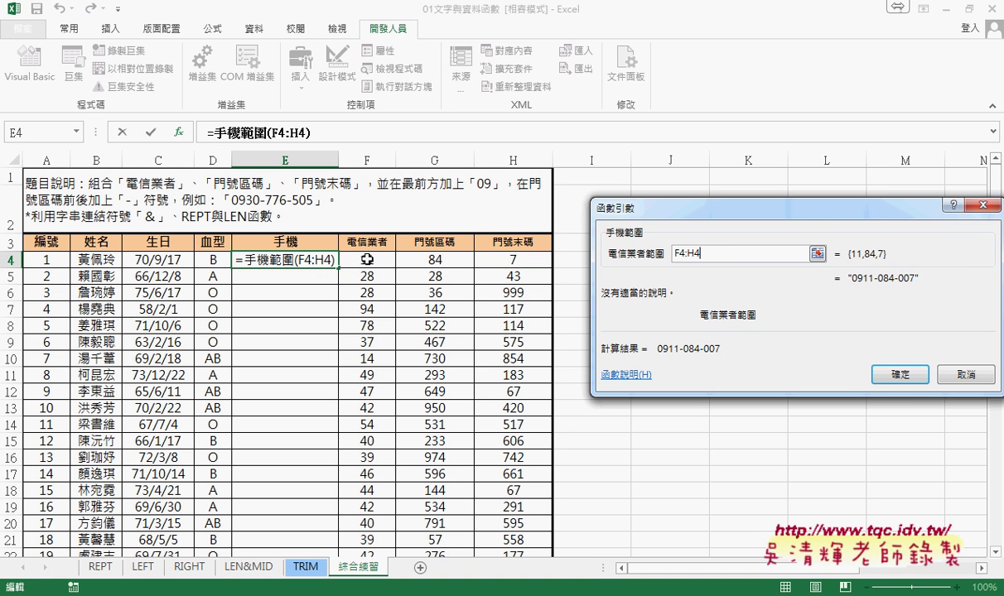
left_click(893, 374)
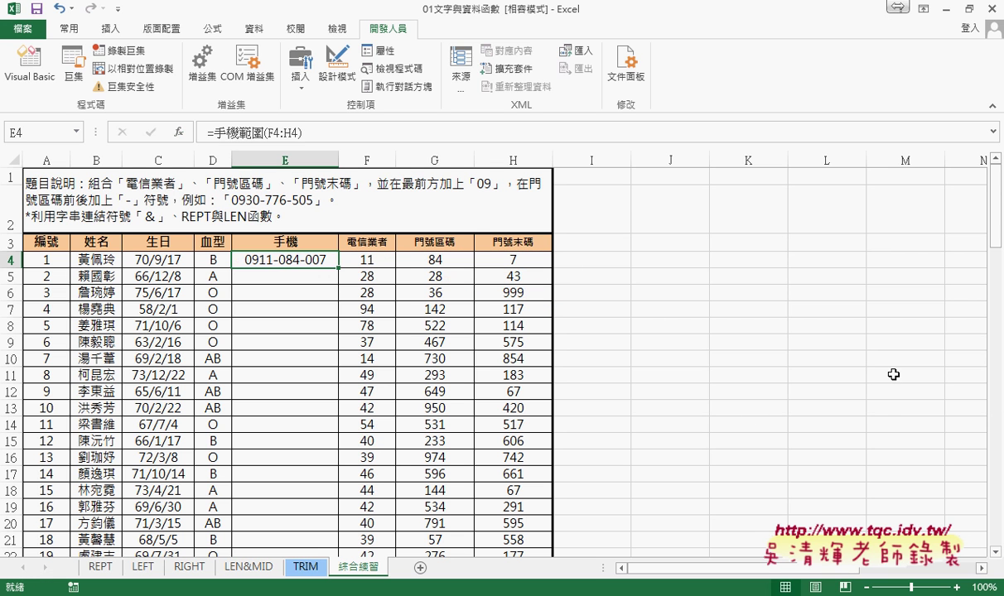
Fill the E4 formula down all 100 rows of column E, then switch back to the VBA editor.
double_click(340, 268)
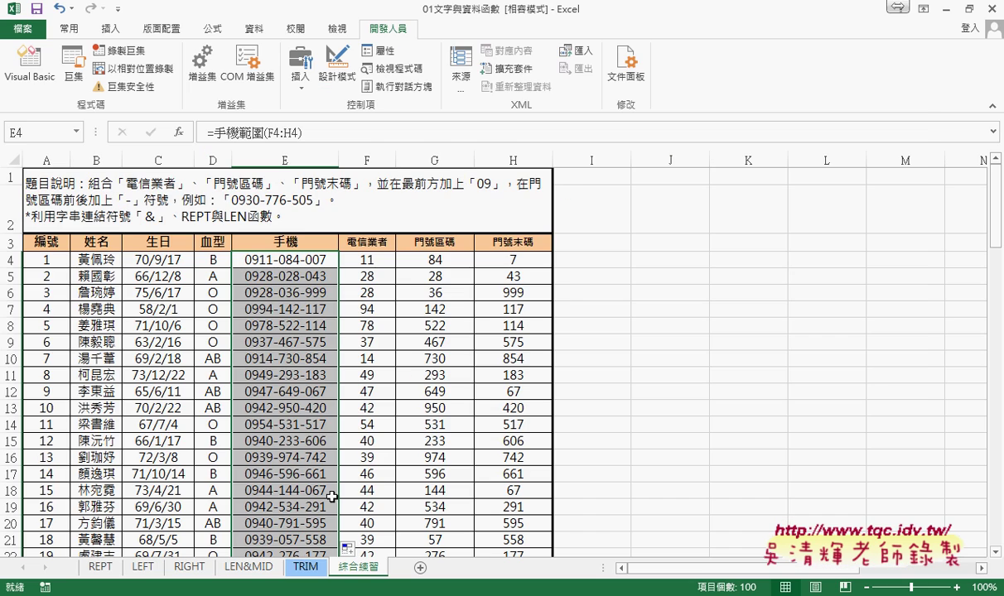
left_click(51, 82)
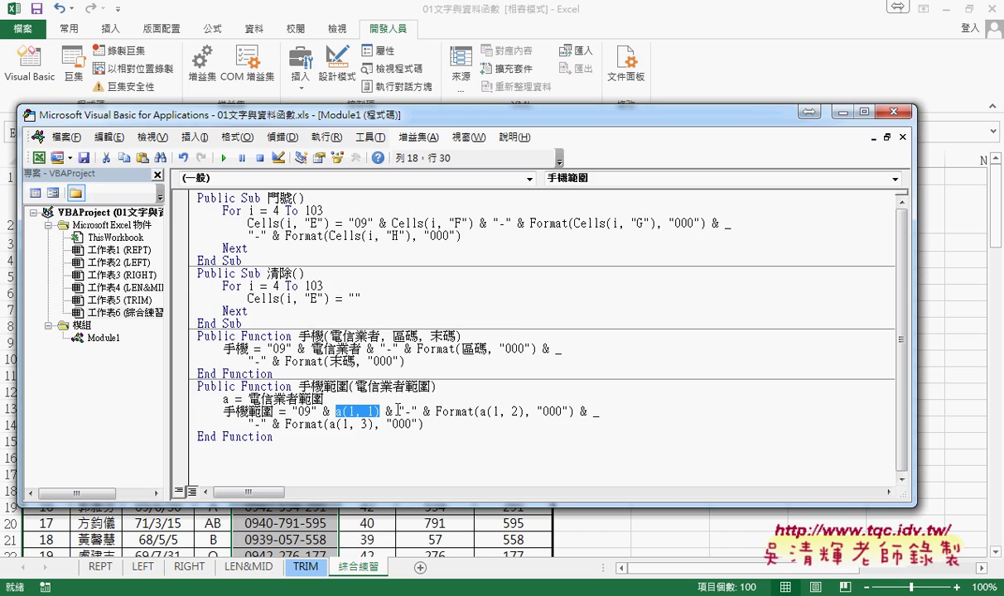
Point out a(1, 1) and a(1, 2) in the 手機範圍 code line.
type("a(1, 1)")
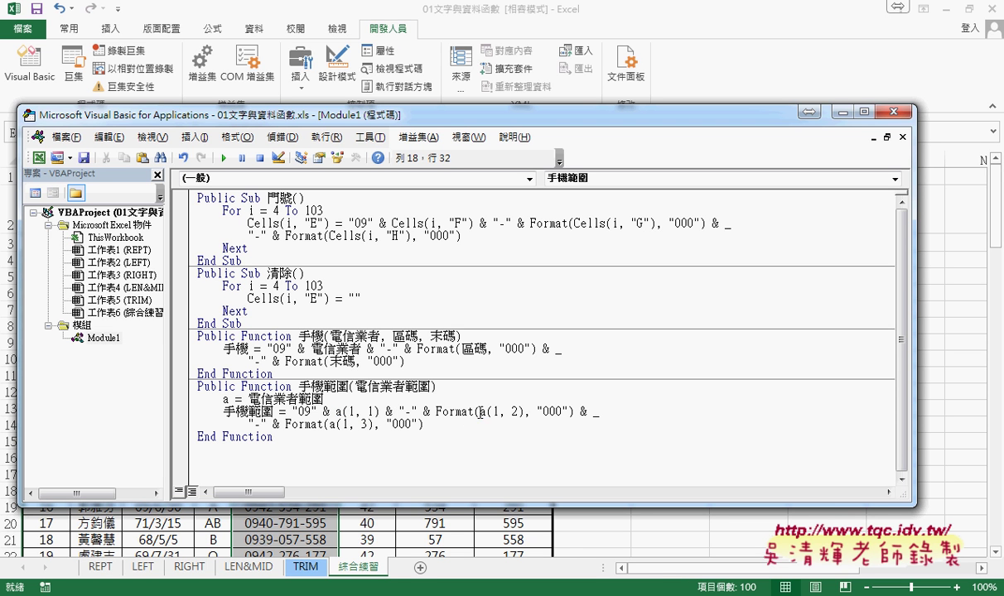
mouse_move(481, 411)
left_mouse_down()
mouse_move(529, 419)
mouse_move(521, 422)
left_mouse_up()
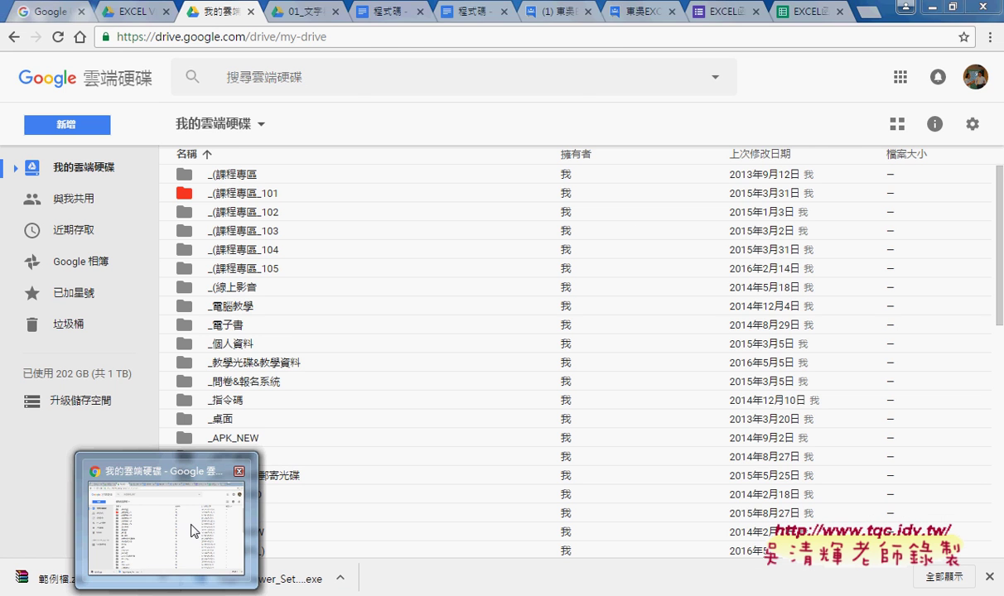
In Chrome, look through the two 程式碼 Docs tabs, then switch to the Google Groups forum tab.
left_click(190, 530)
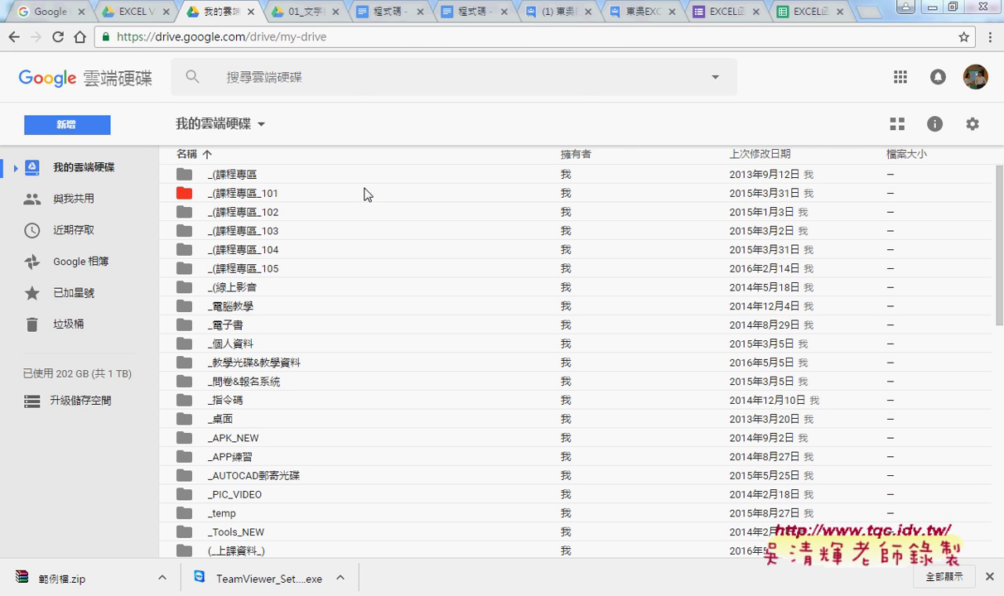
left_click(376, 14)
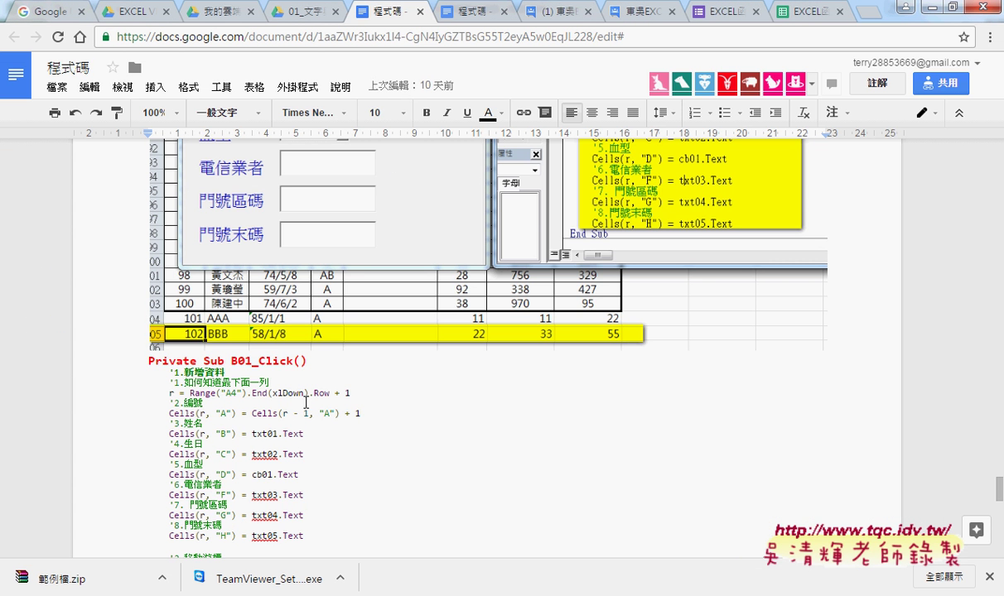
left_click(440, 10)
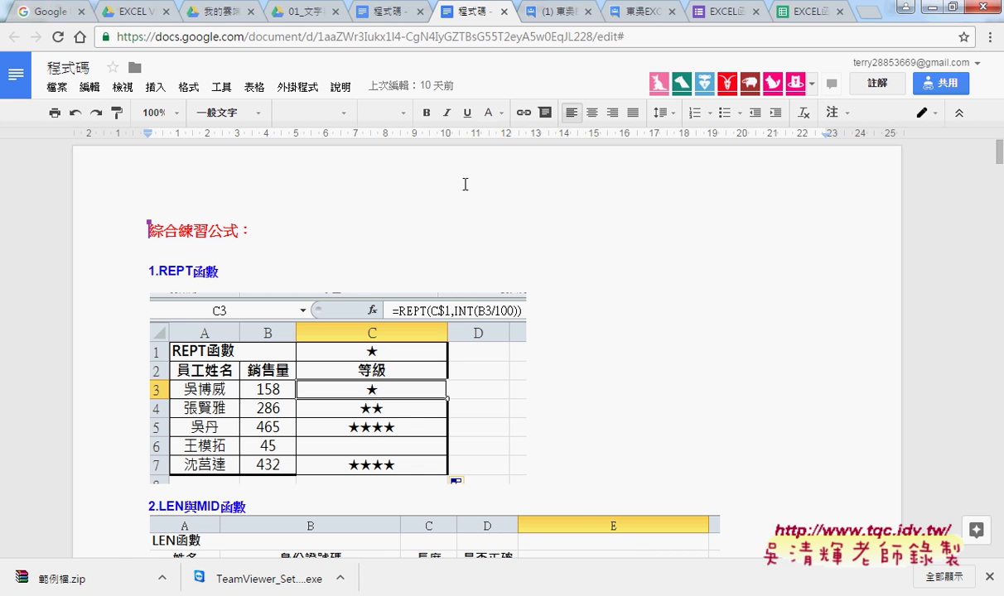
left_click(570, 12)
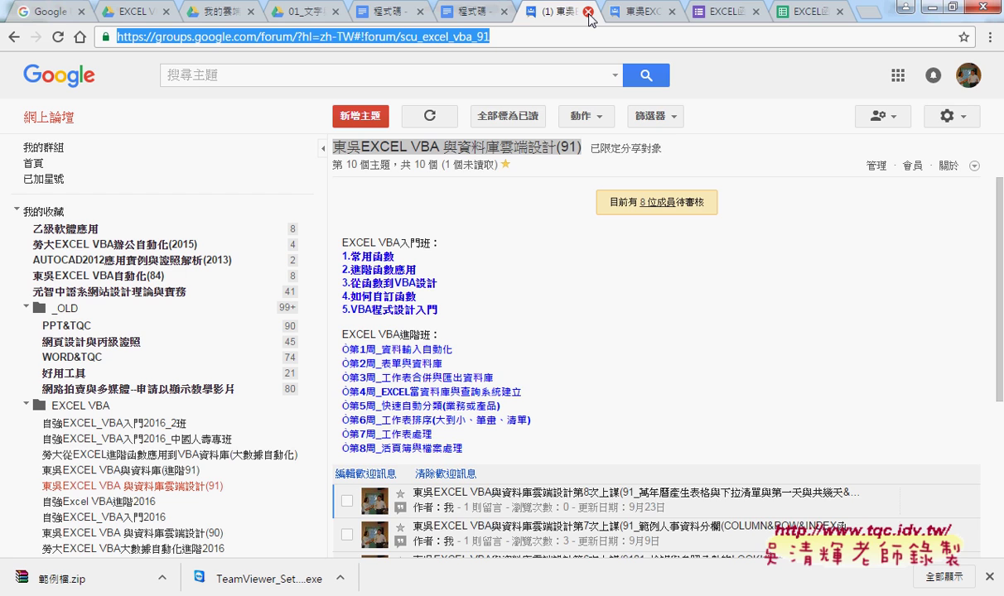